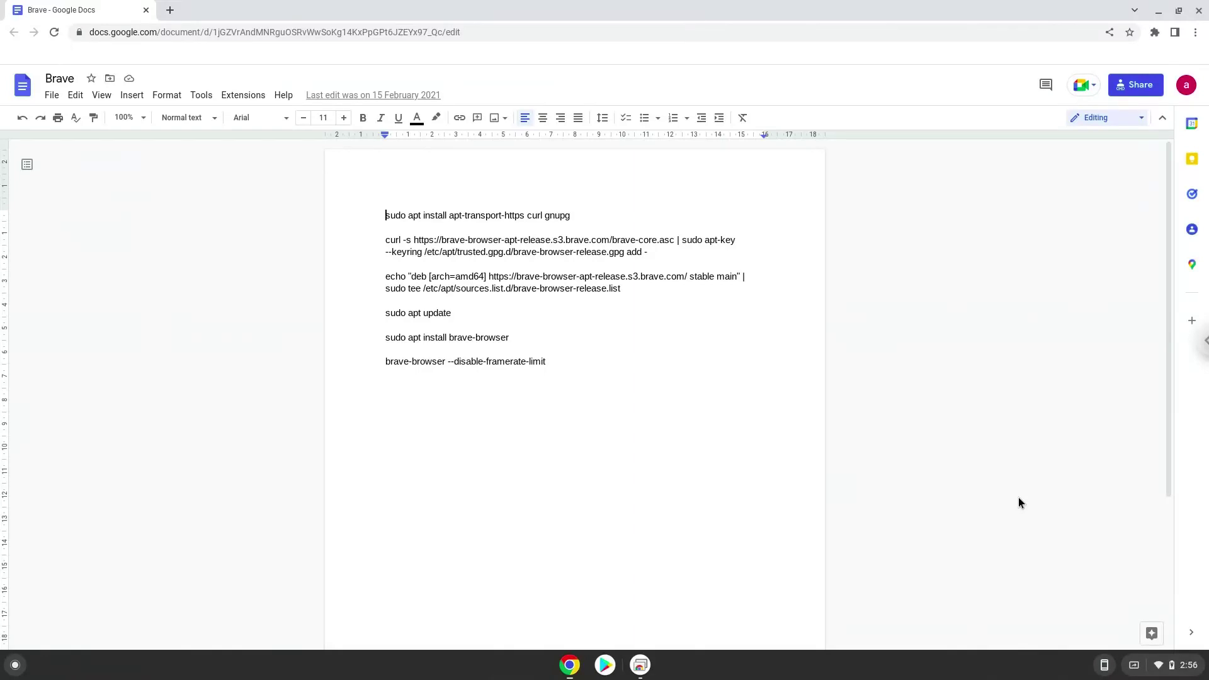
Open Chrome OS Settings at Advanced > Developers to reach the Linux development environment option
{"action": "left_click", "coordinate": [1172, 667]}
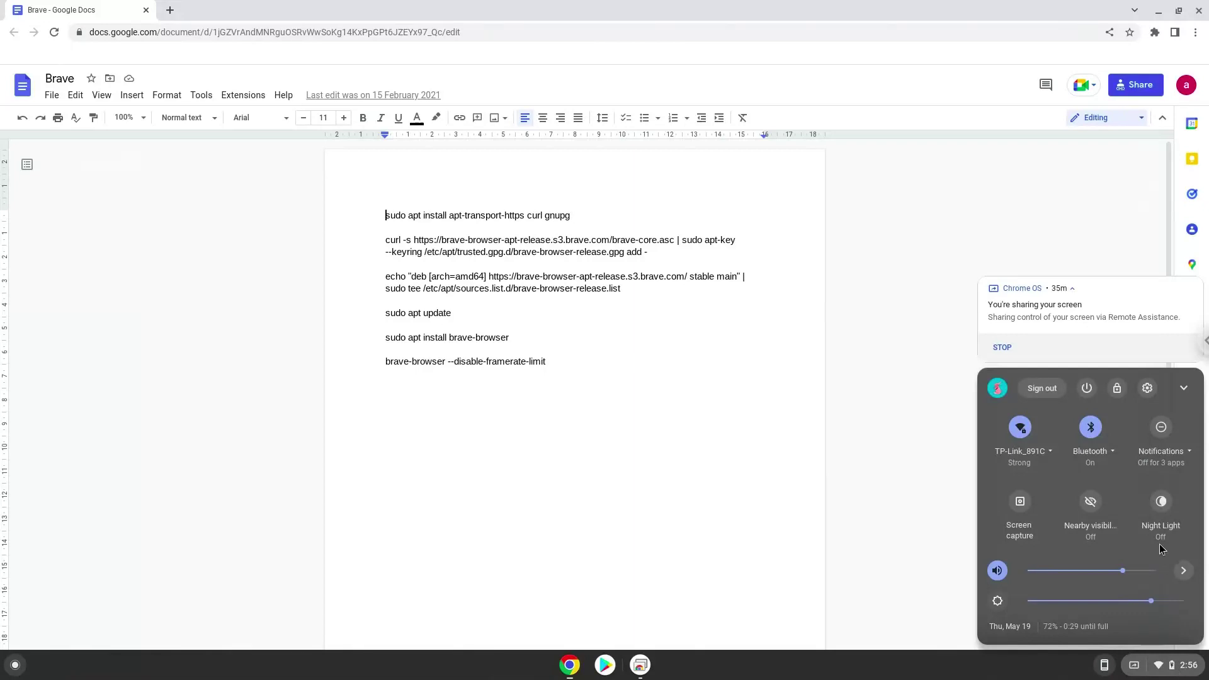
{"action": "left_click", "coordinate": [1146, 388]}
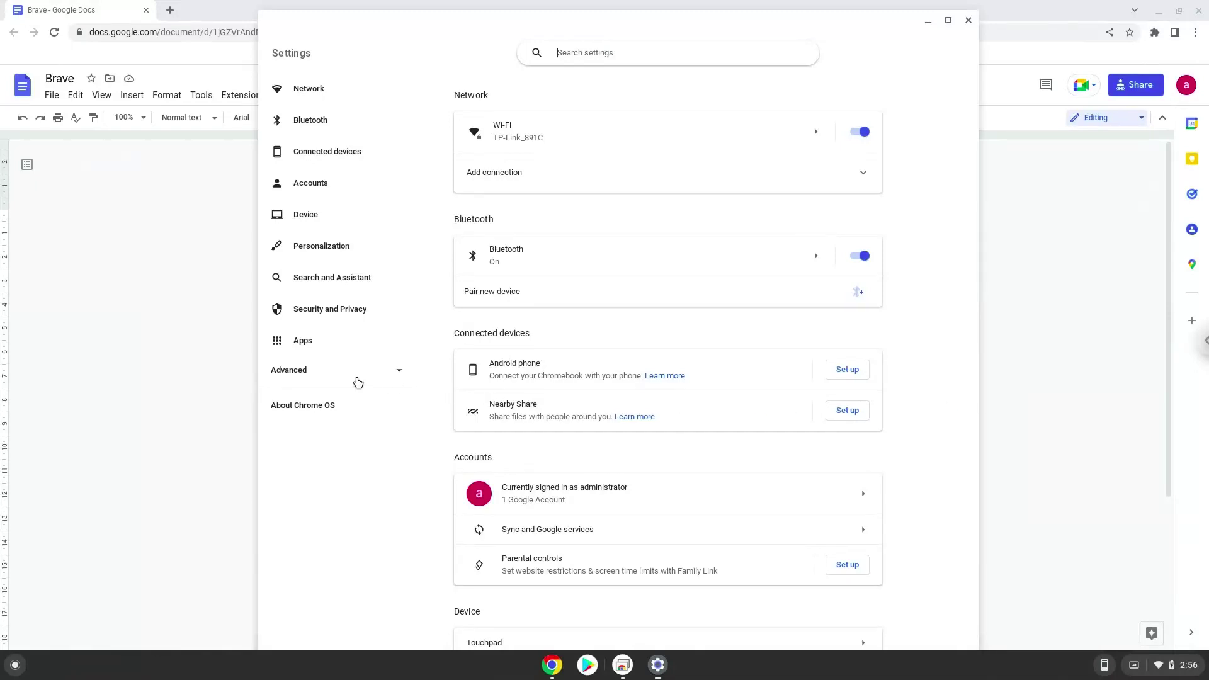
{"action": "left_click", "coordinate": [289, 376]}
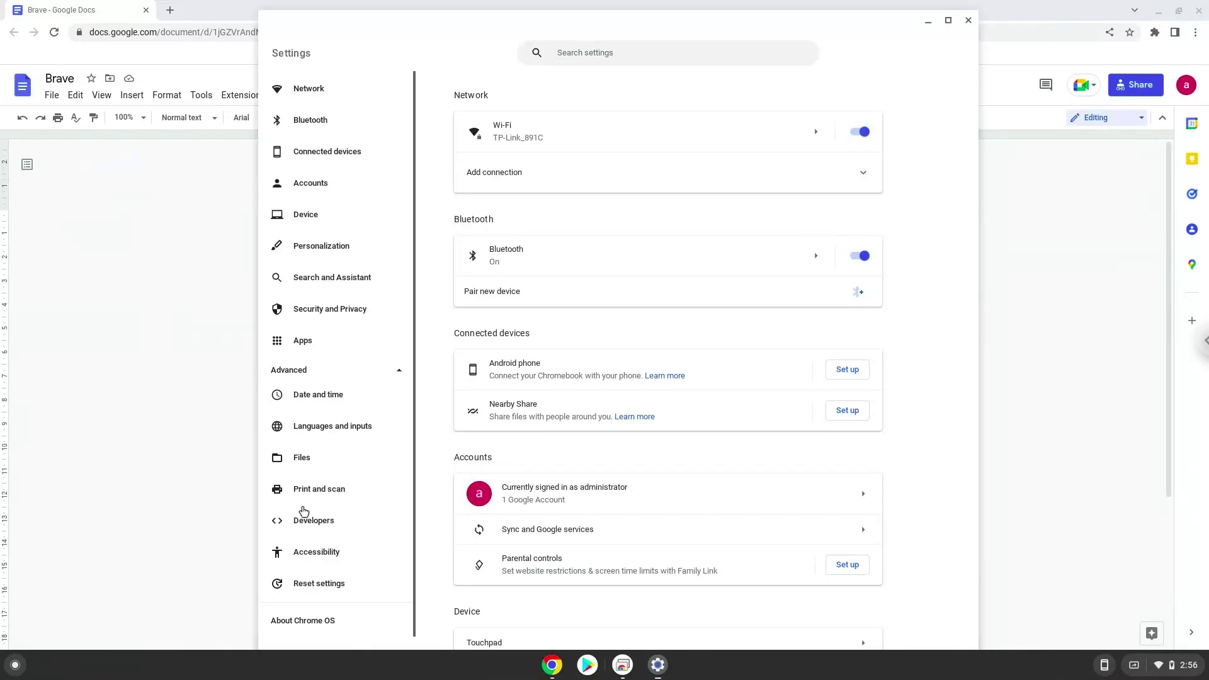
{"action": "left_click", "coordinate": [300, 534]}
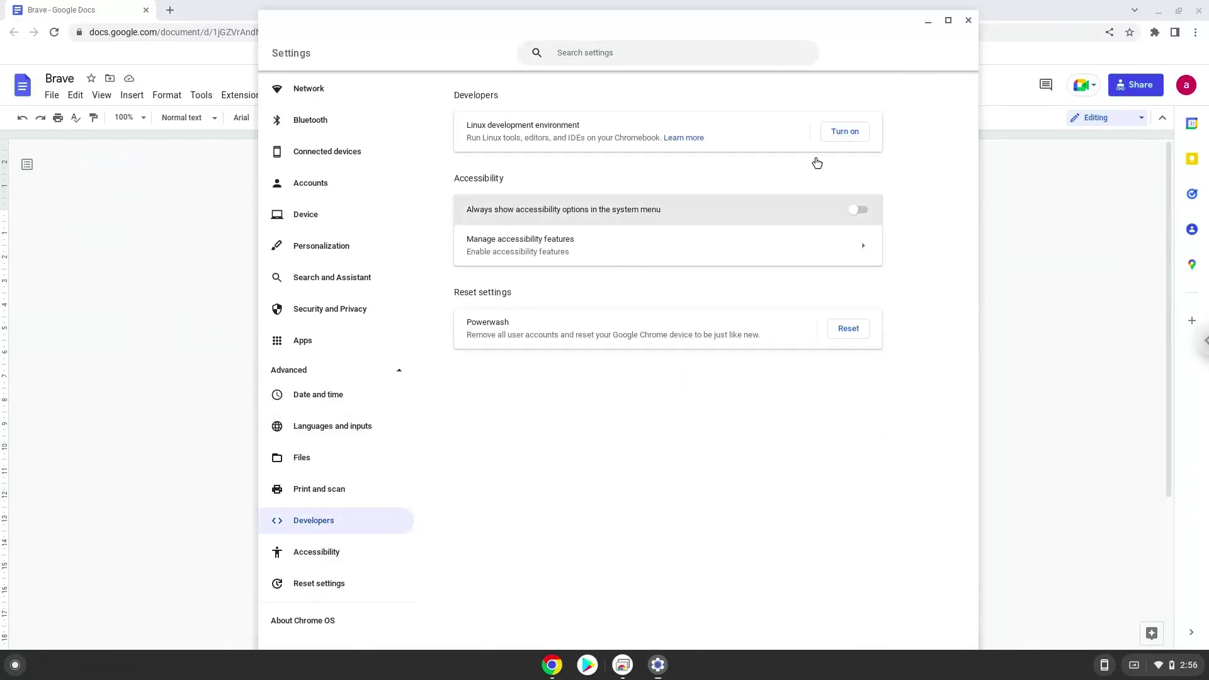
Turn on the Linux development environment and install it with the recommended 10.0 GB disk size
{"action": "left_click", "coordinate": [846, 132]}
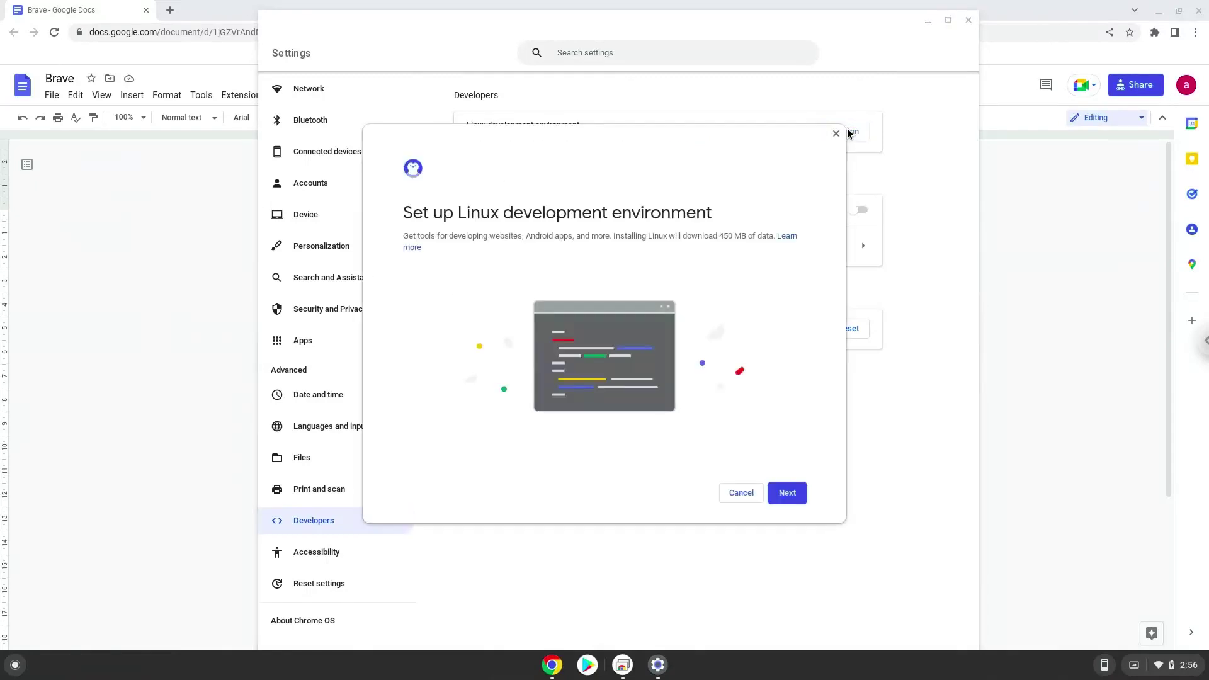
{"action": "left_click", "coordinate": [795, 497]}
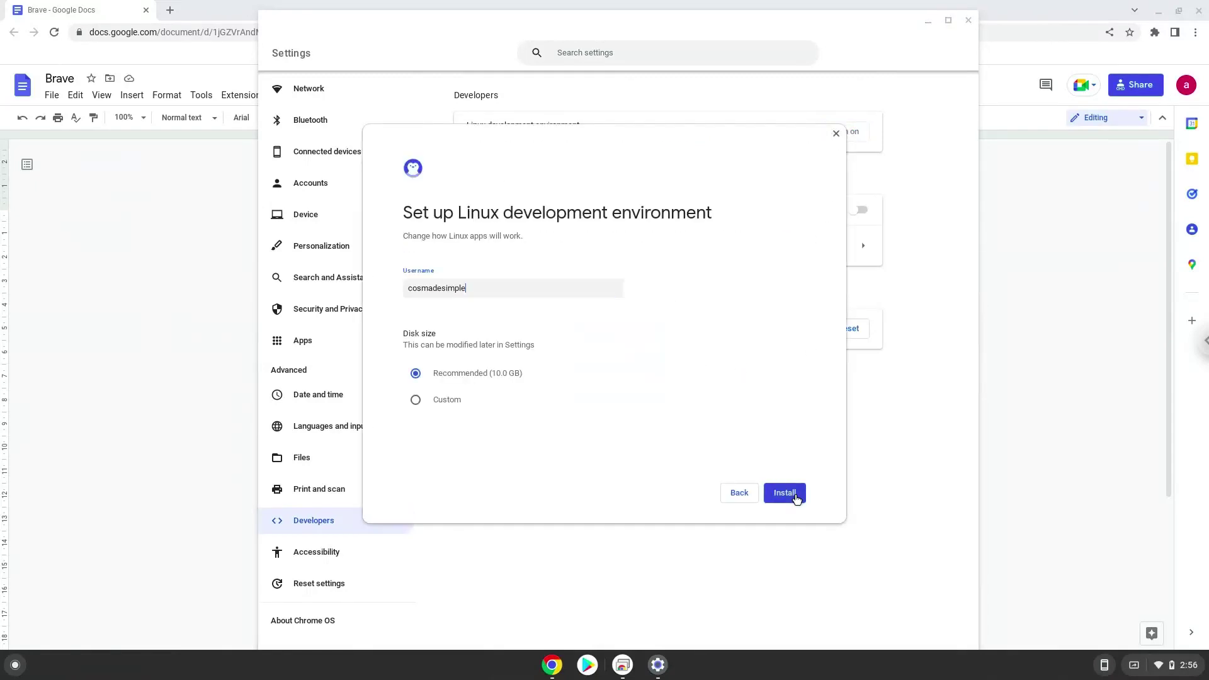
{"action": "left_click", "coordinate": [797, 498]}
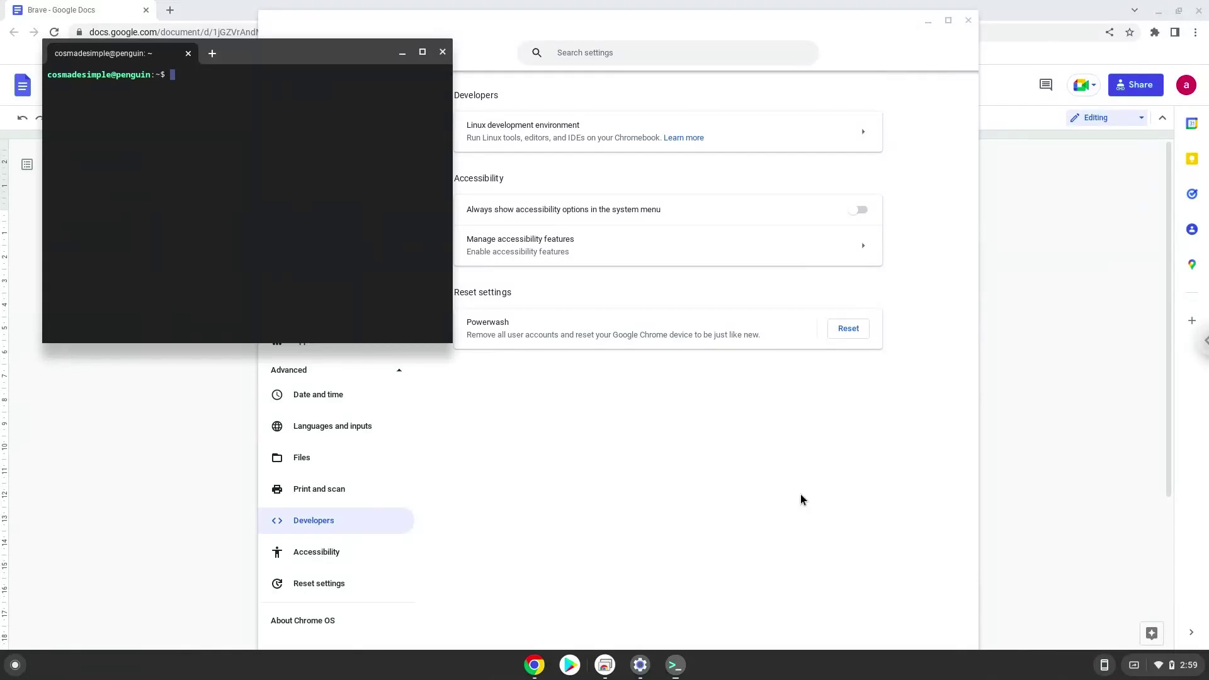
Close the terminal and Settings, then copy 'sudo apt install apt-transport-https curl gnupg' from the doc
{"action": "left_click", "coordinate": [443, 52]}
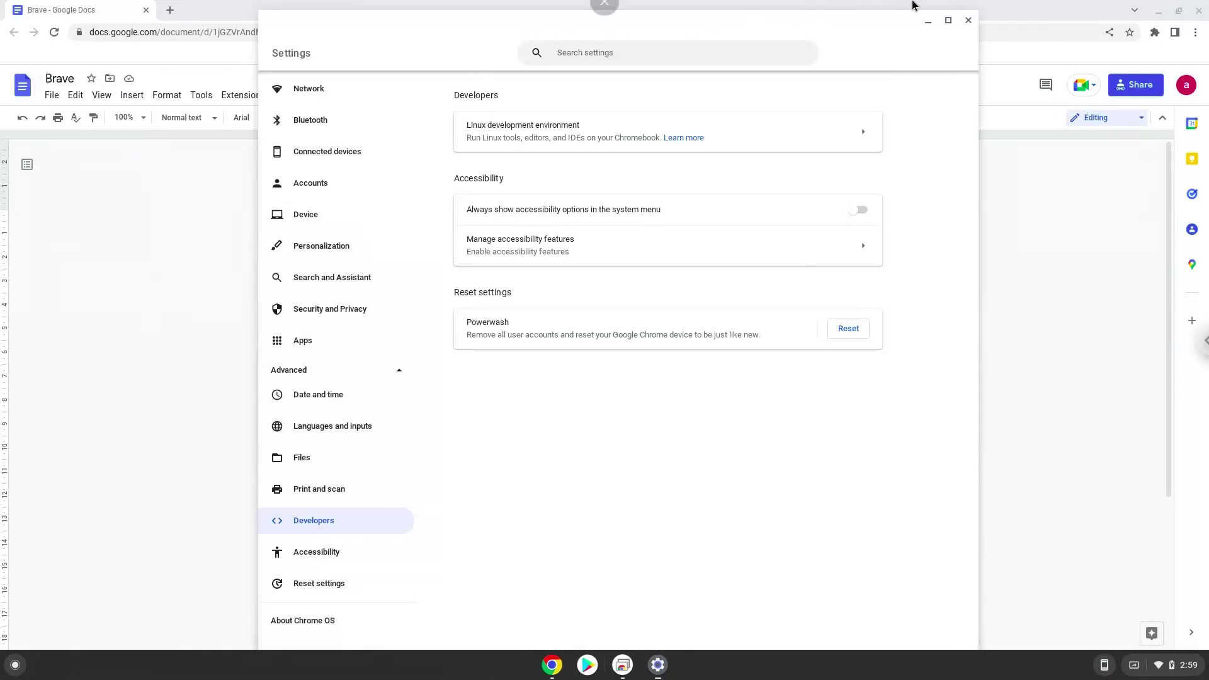
{"action": "left_click", "coordinate": [968, 20]}
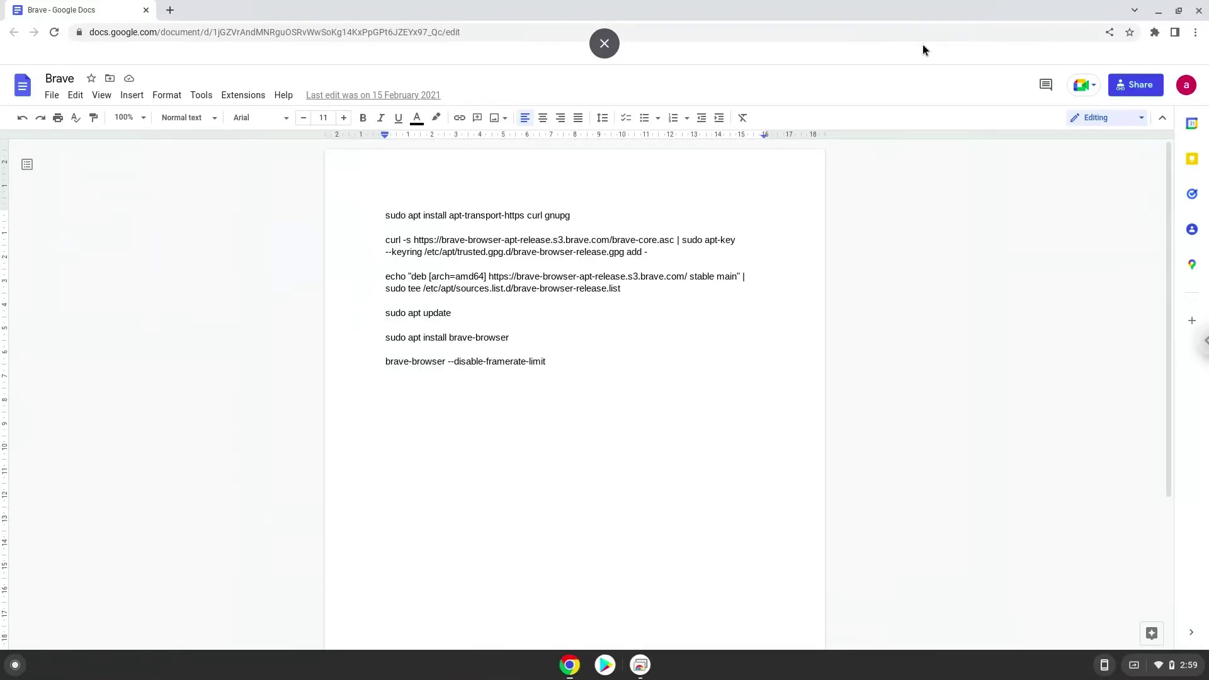
{"action": "triple_click", "coordinate": [509, 215]}
{"action": "right_click", "coordinate": [509, 215]}
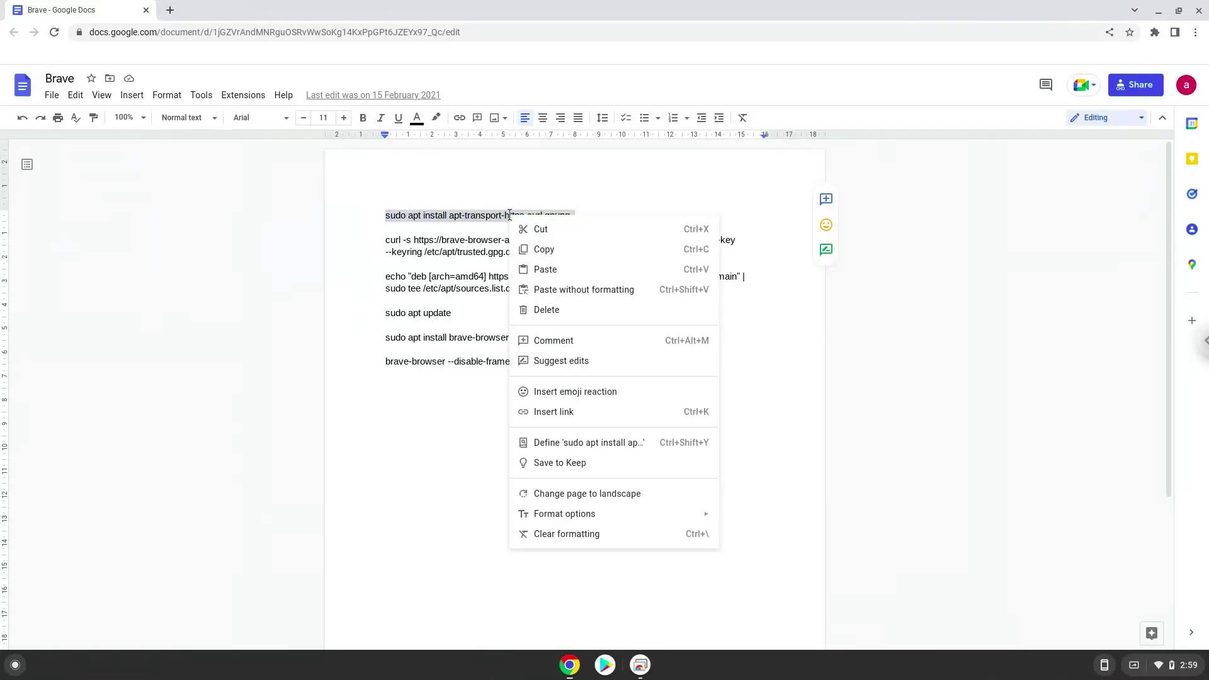
{"action": "left_click", "coordinate": [545, 249]}
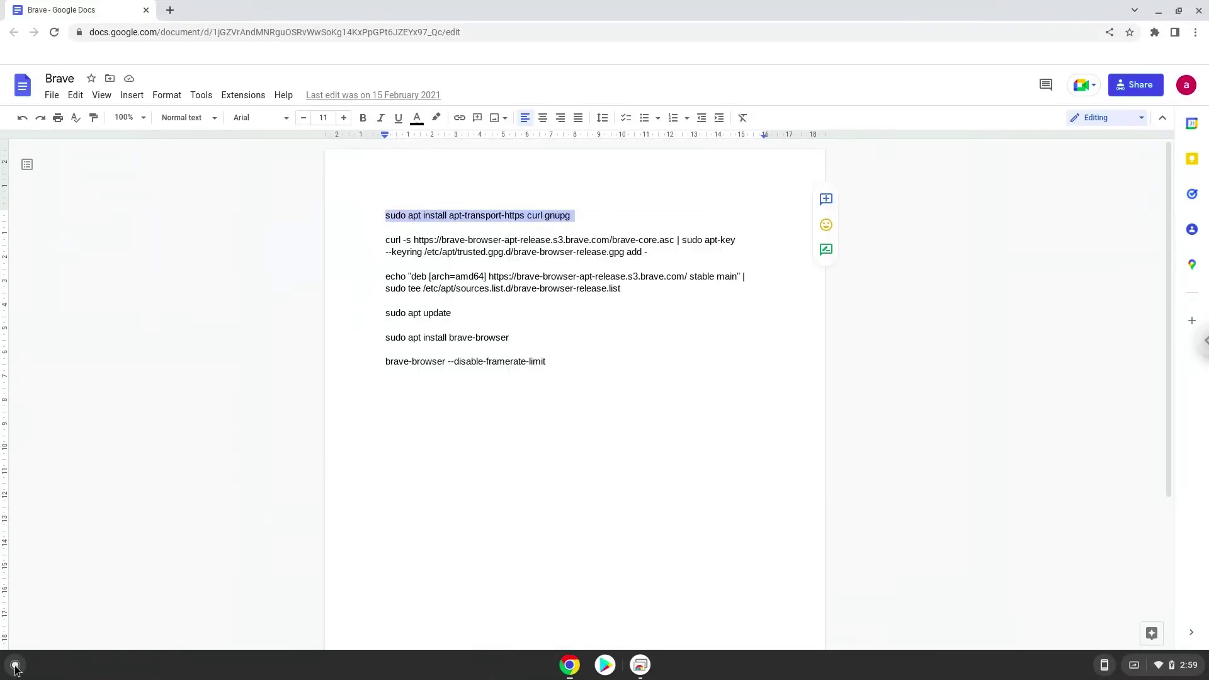
Launch the Linux Terminal app by searching 'ter' in the Launcher
{"action": "left_click", "coordinate": [15, 665]}
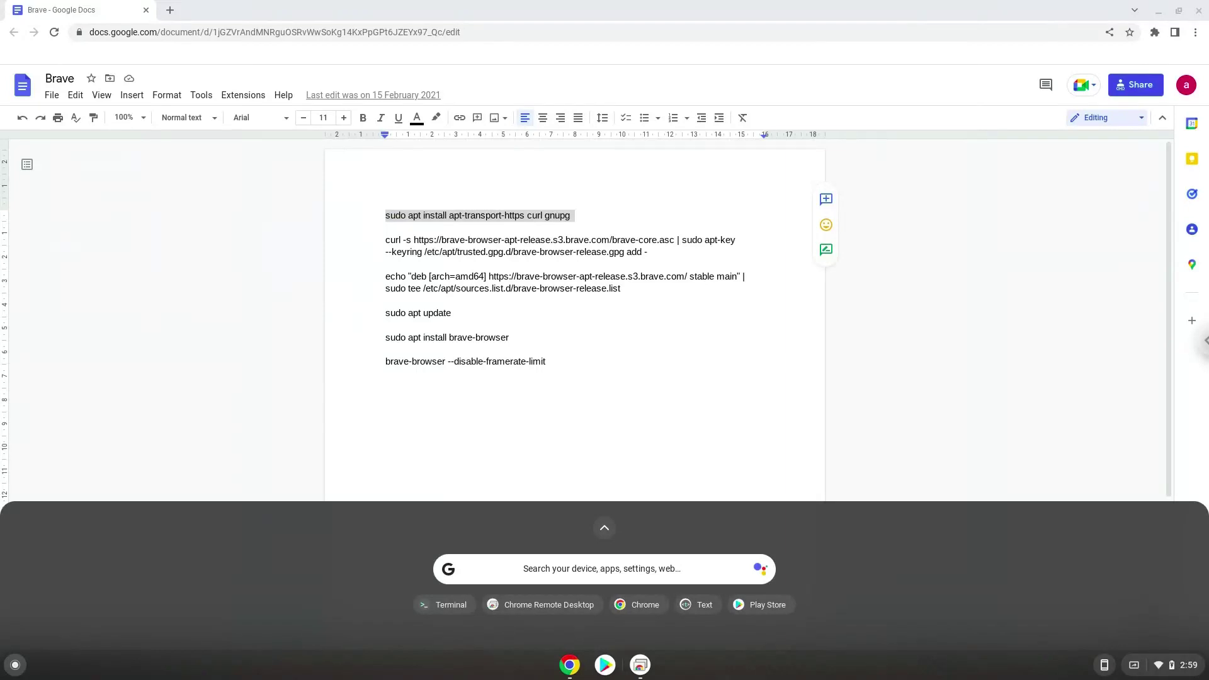
{"action": "type", "text": "terminal"}
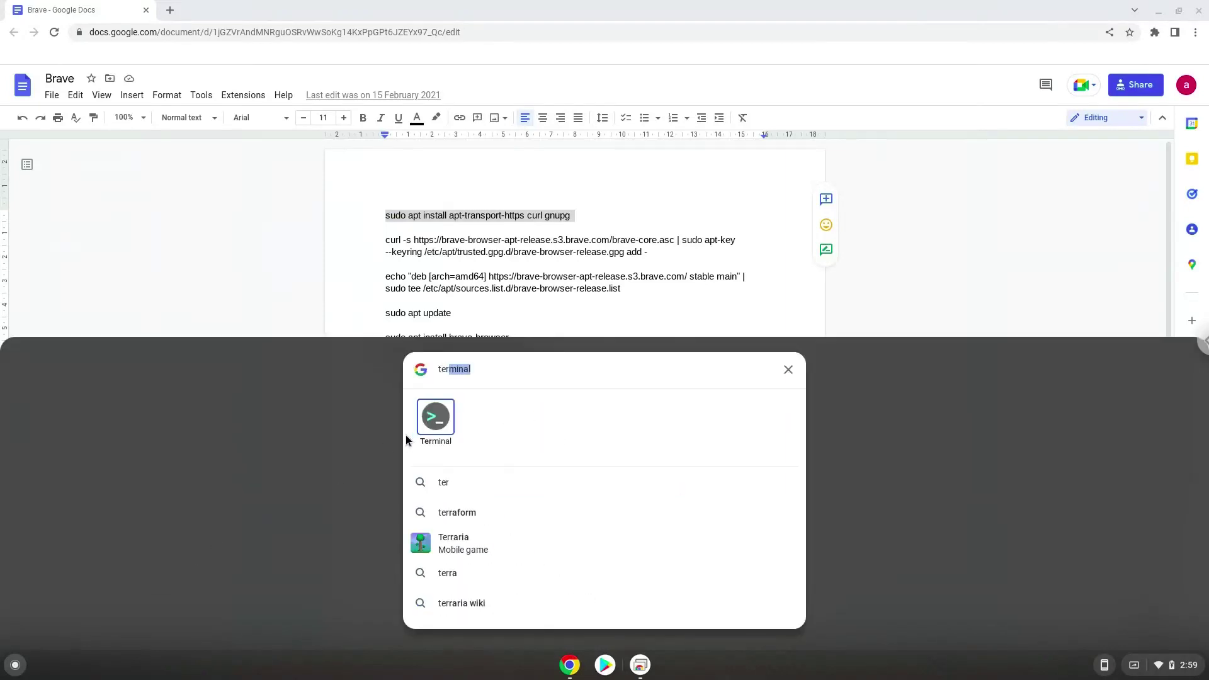
{"action": "left_click", "coordinate": [423, 426]}
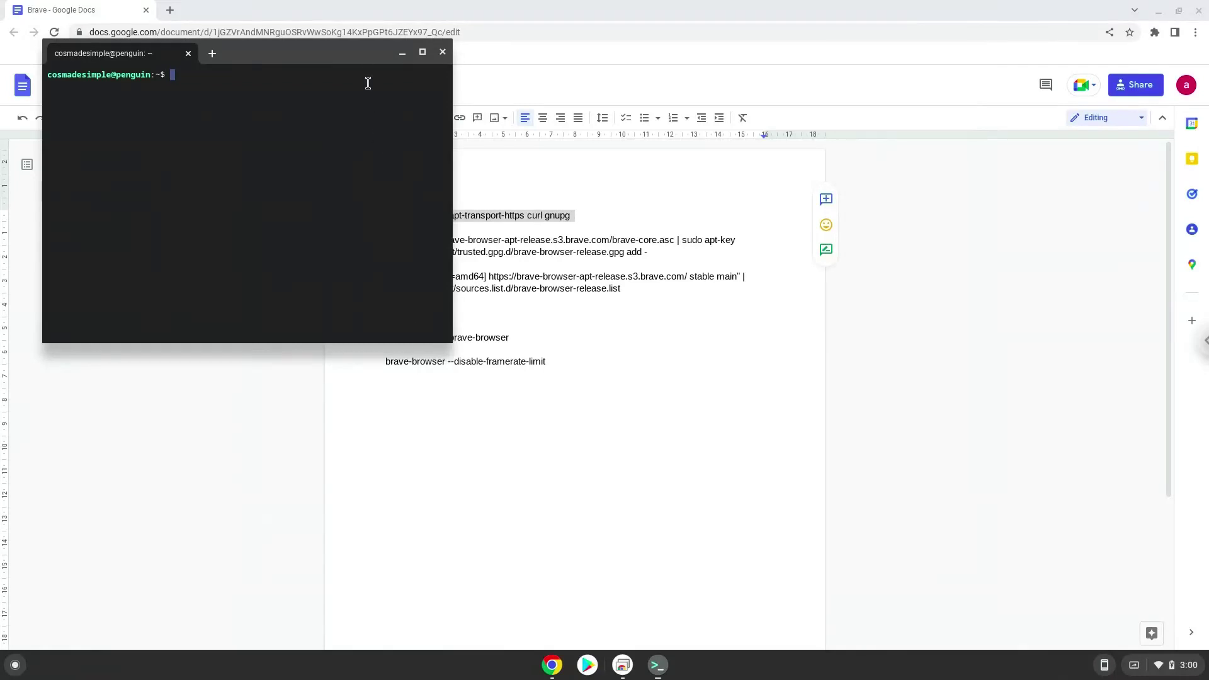
Maximise the terminal and run the pasted apt install command, confirming installation of apt-transport-https
{"action": "double_click", "coordinate": [364, 56]}
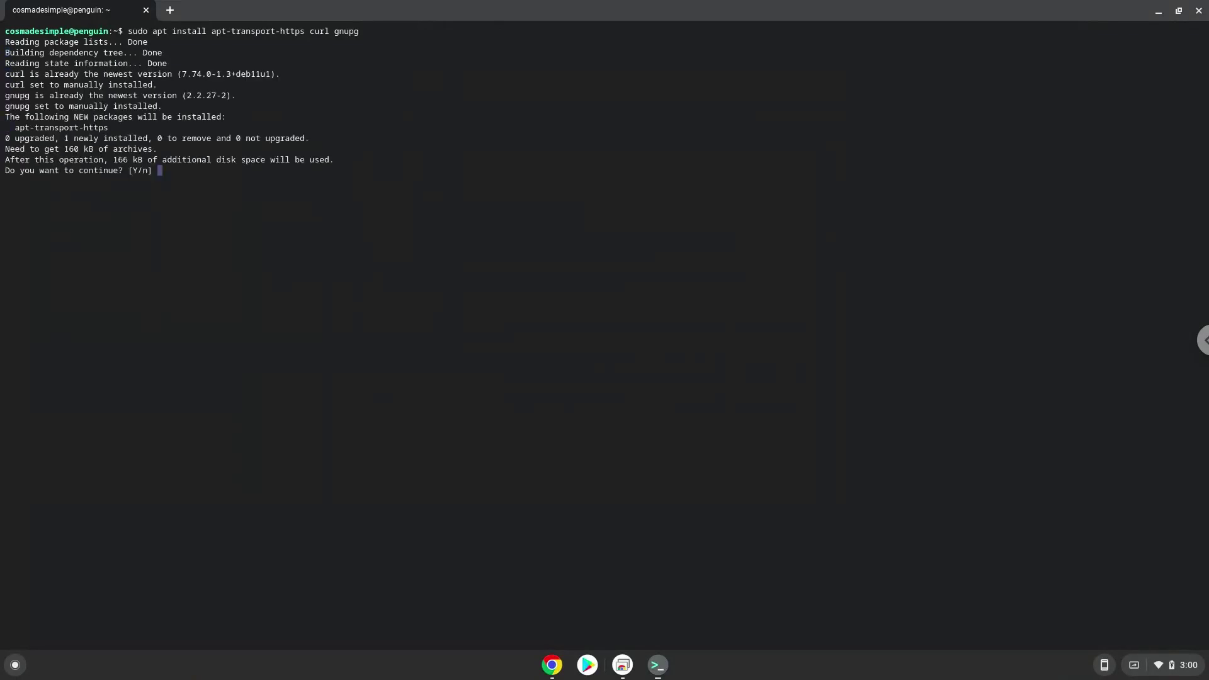
{"action": "key", "text": "Return"}
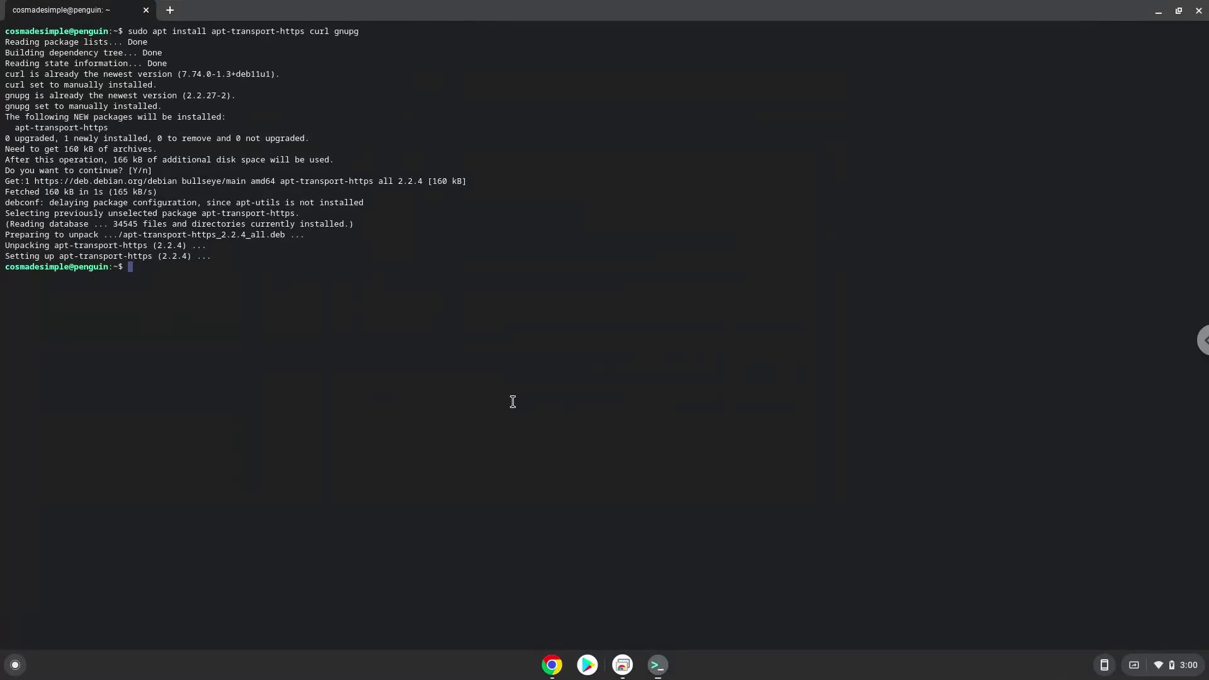
{"action": "left_click", "coordinate": [552, 666]}
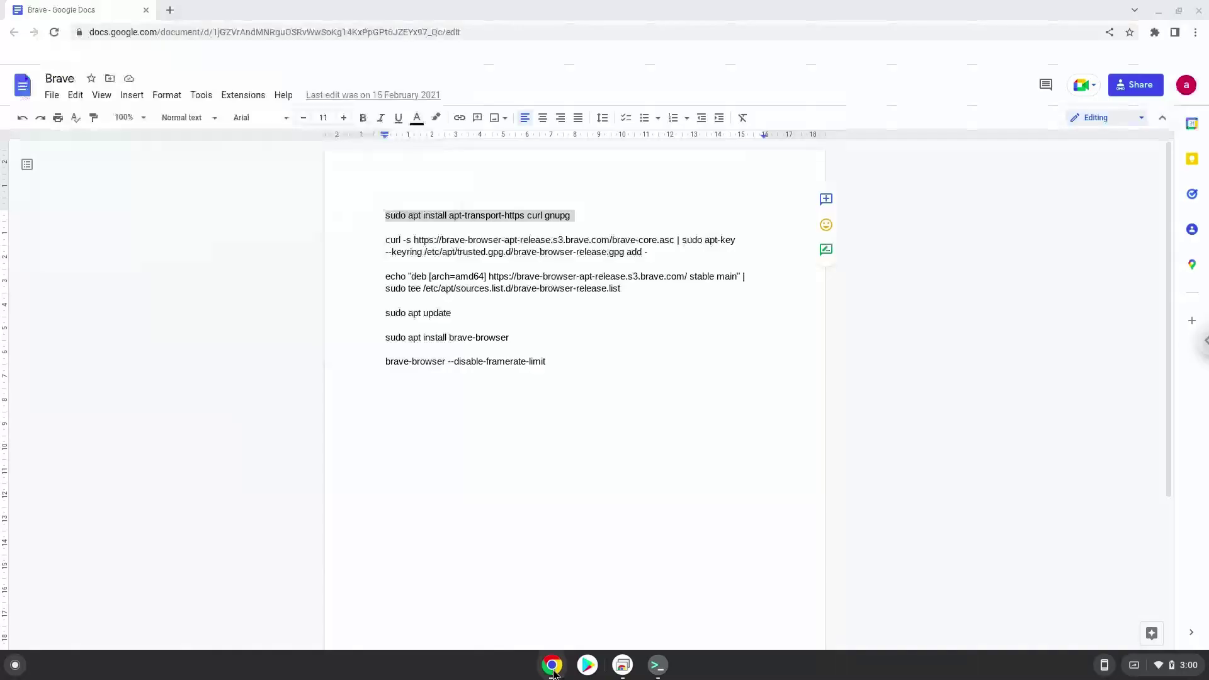
Copy the curl command that adds the Brave signing key and run it in Terminal, getting OK
{"action": "triple_click", "coordinate": [436, 241]}
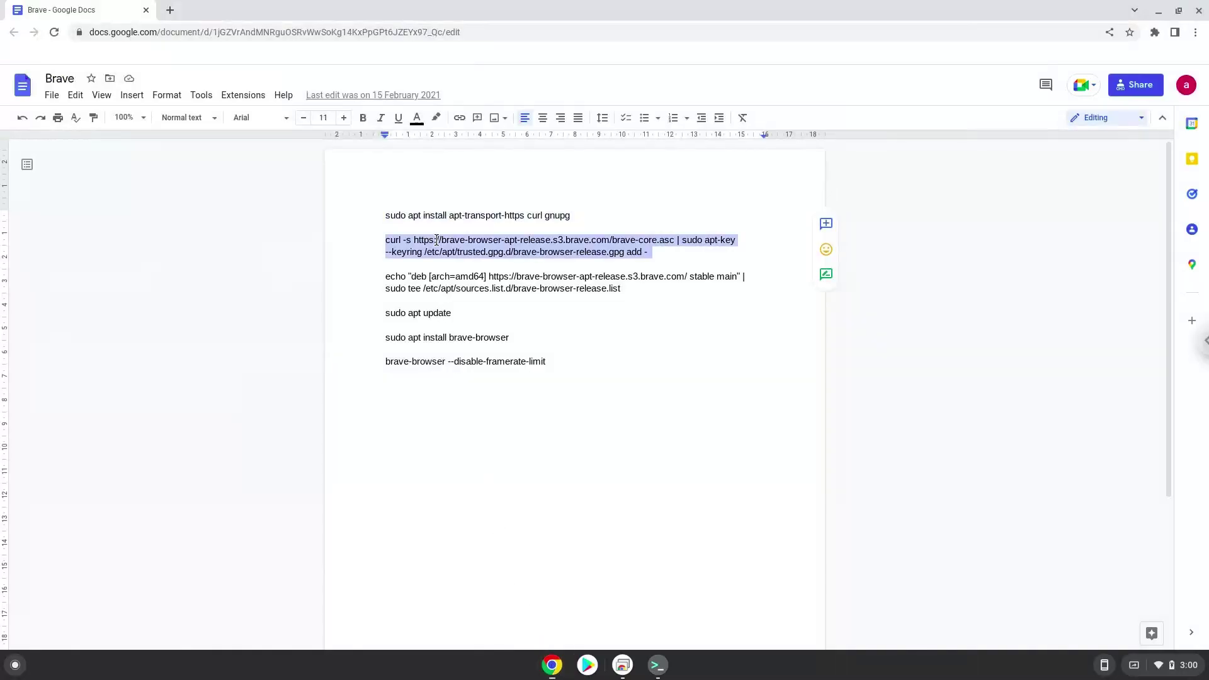
{"action": "right_click", "coordinate": [437, 241]}
{"action": "left_click", "coordinate": [457, 281]}
{"action": "left_click", "coordinate": [658, 666]}
{"action": "right_click", "coordinate": [512, 378]}
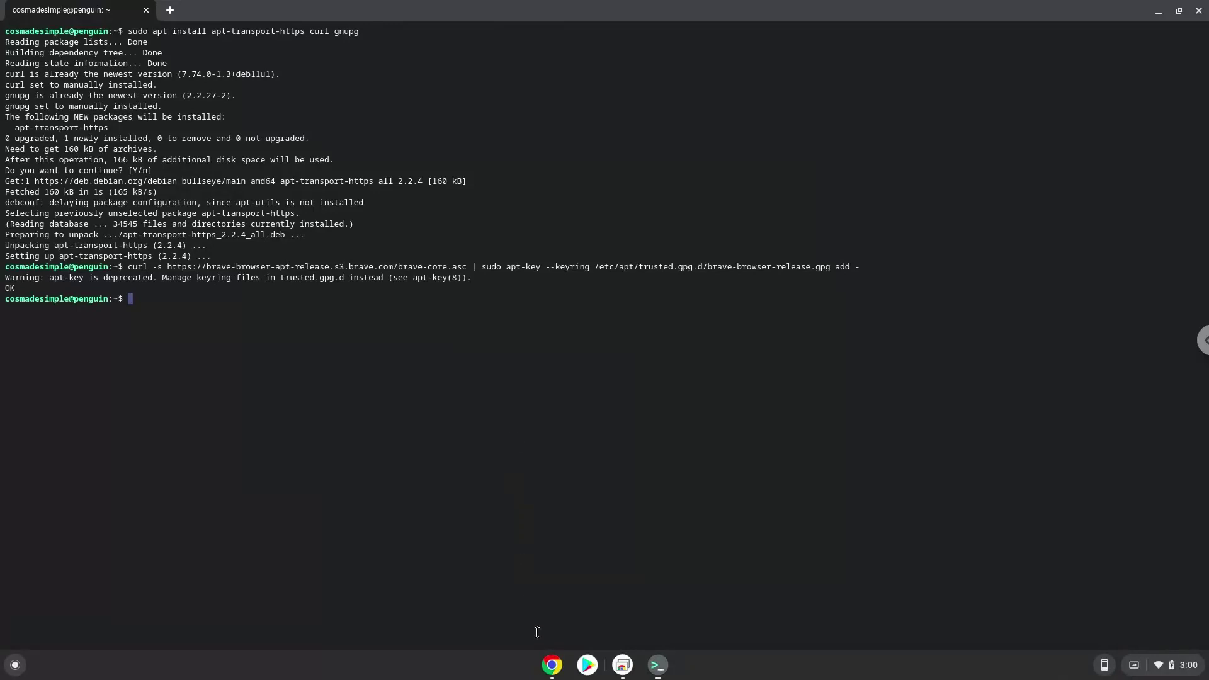
{"action": "left_click", "coordinate": [549, 668]}
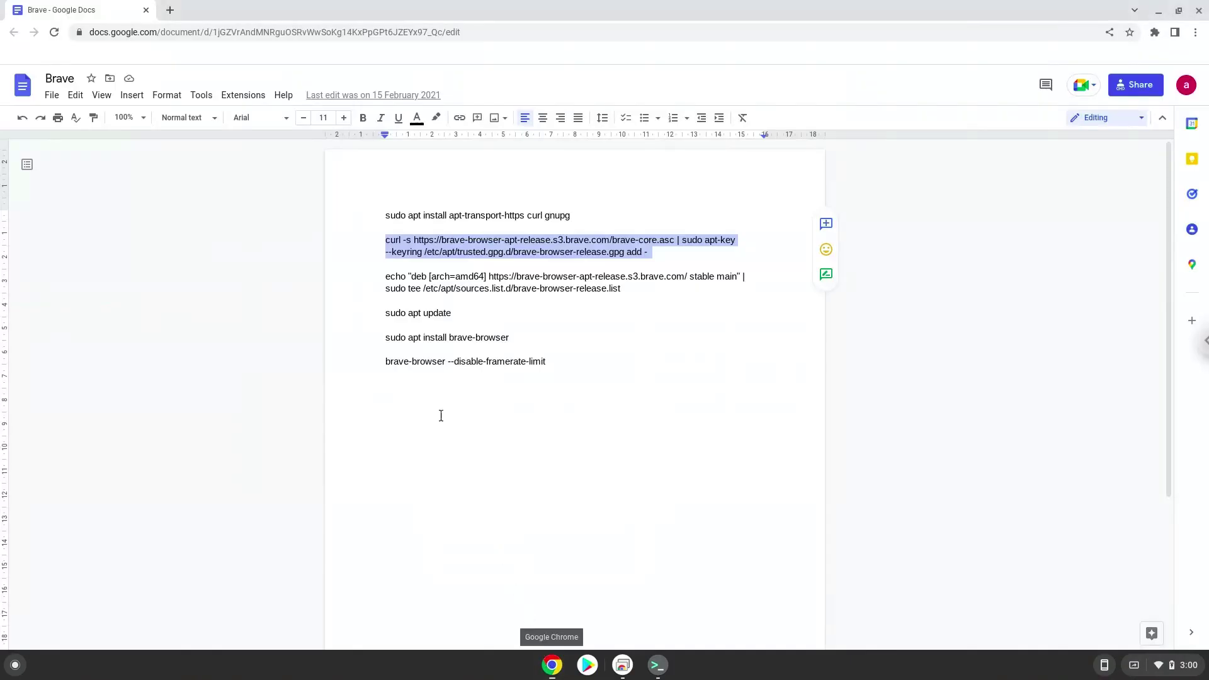
Copy the echo | tee command and run it to add the Brave stable repository to brave-browser-release.list
{"action": "triple_click", "coordinate": [426, 278]}
{"action": "right_click", "coordinate": [426, 279]}
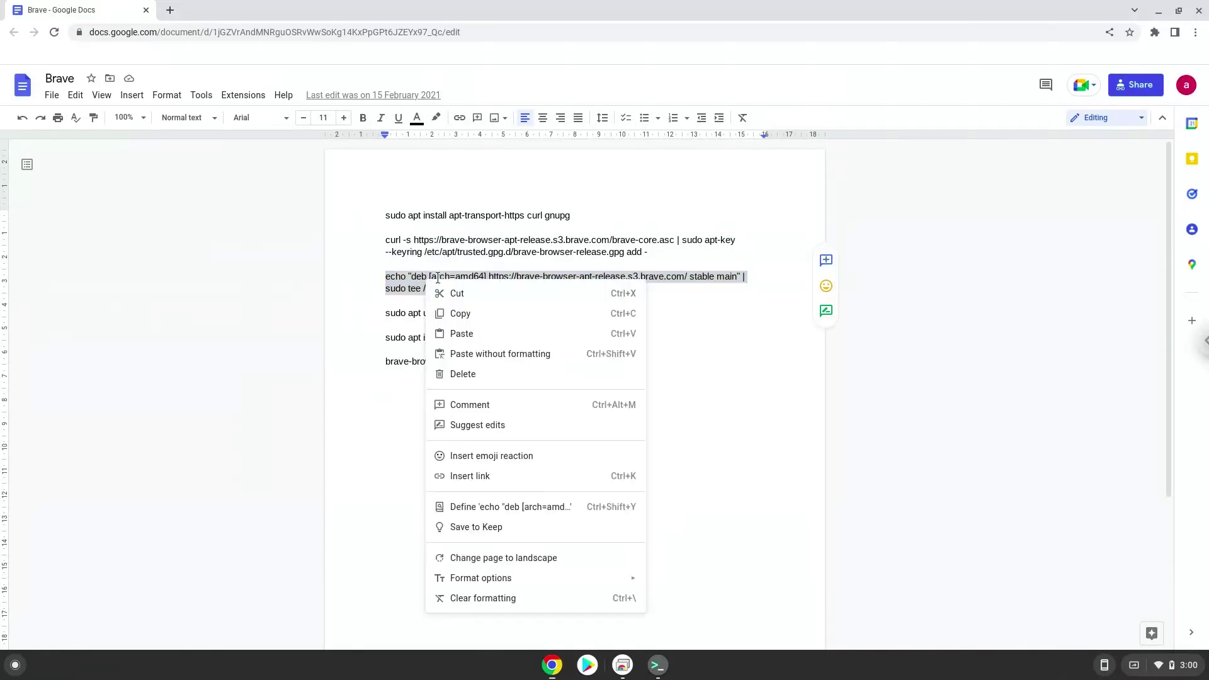
{"action": "left_click", "coordinate": [481, 316]}
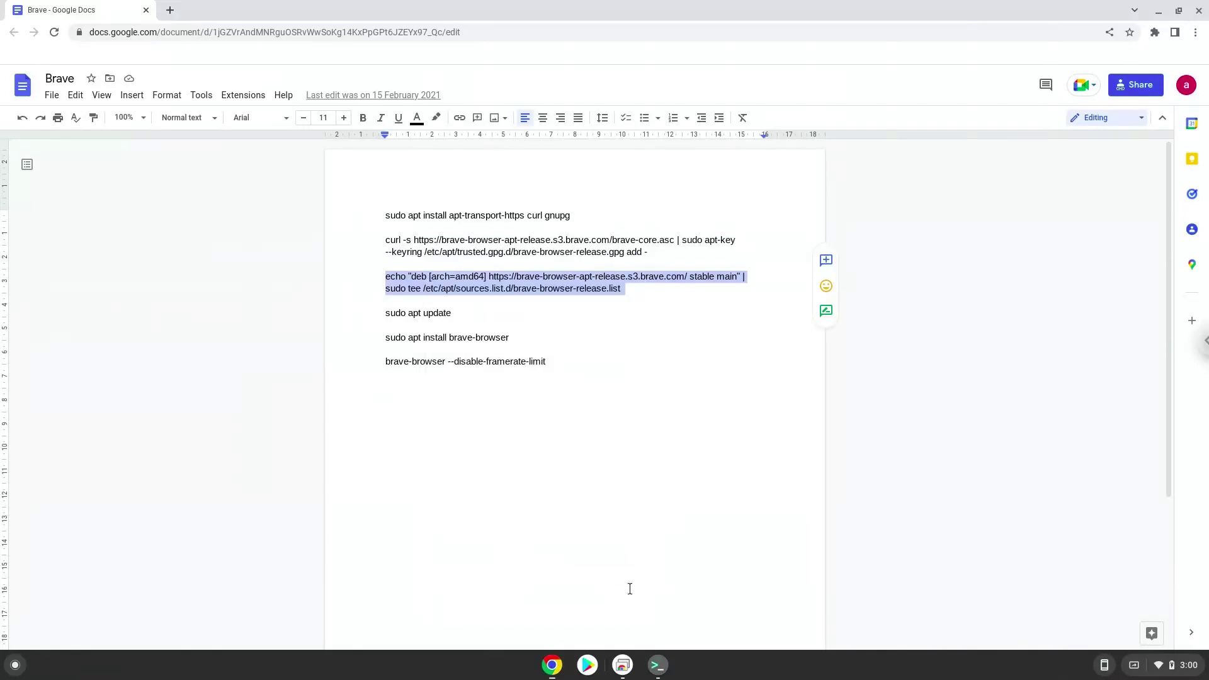
{"action": "left_click", "coordinate": [656, 669]}
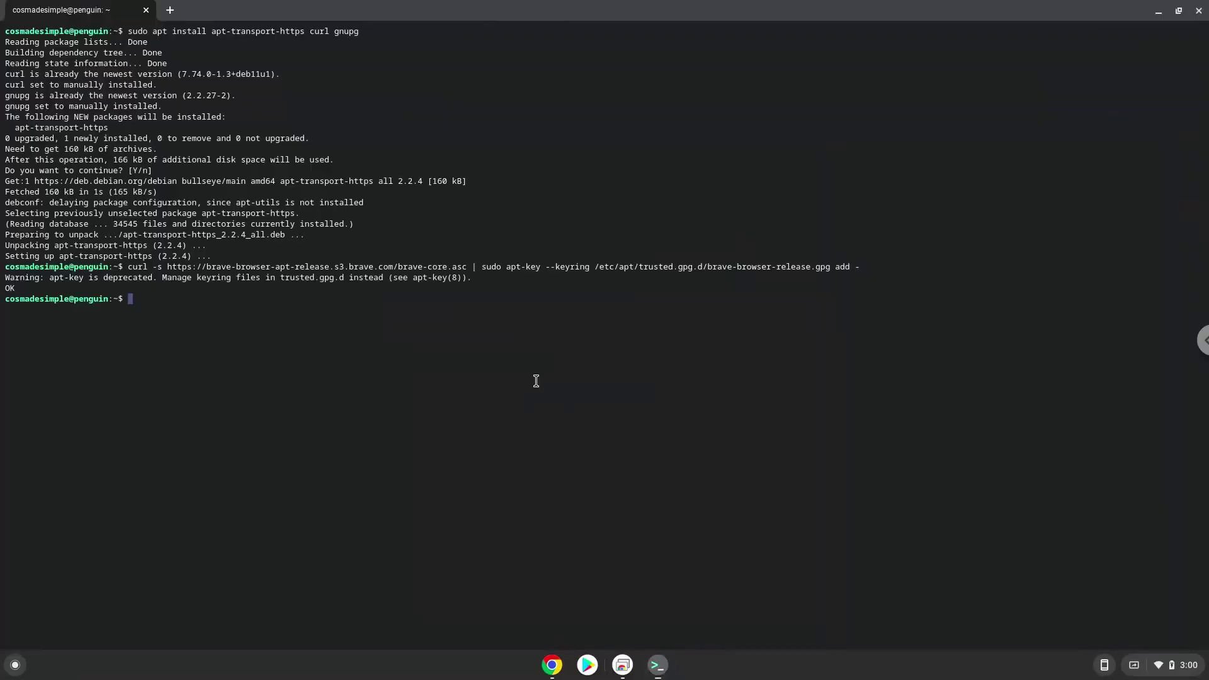
{"action": "key", "text": "ctrl+shift+v"}
{"action": "key", "text": "Return"}
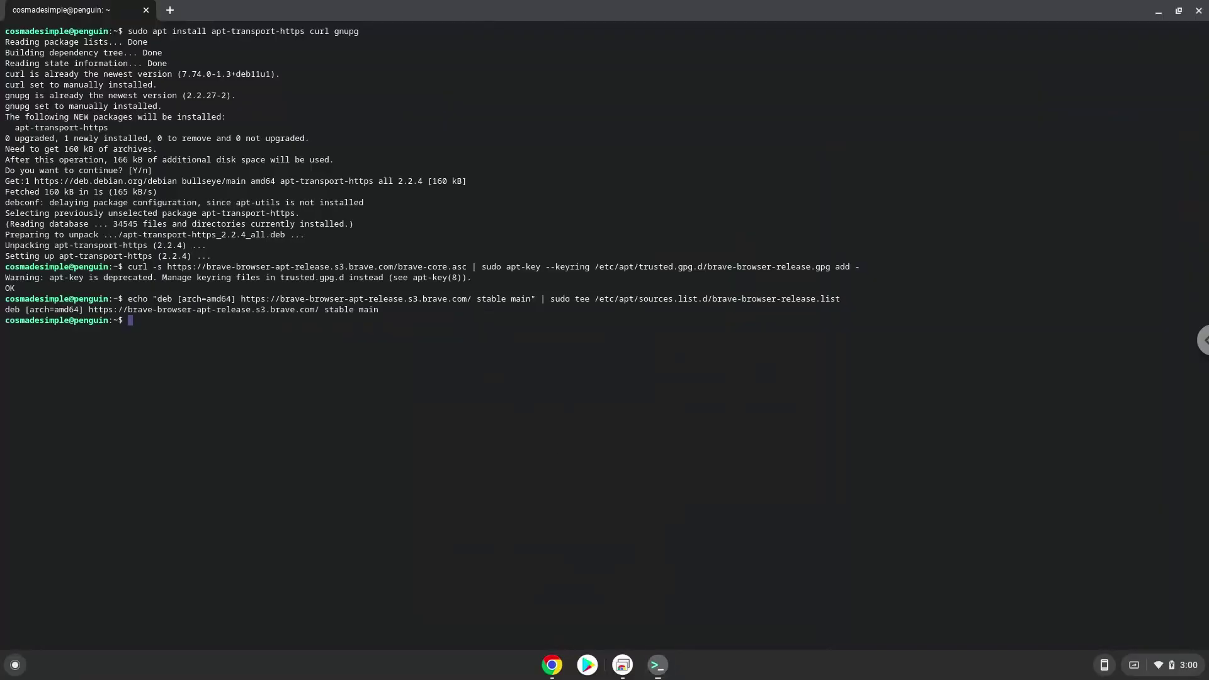
Copy the 'sudo apt update' line from the commands document
{"action": "left_click", "coordinate": [552, 665]}
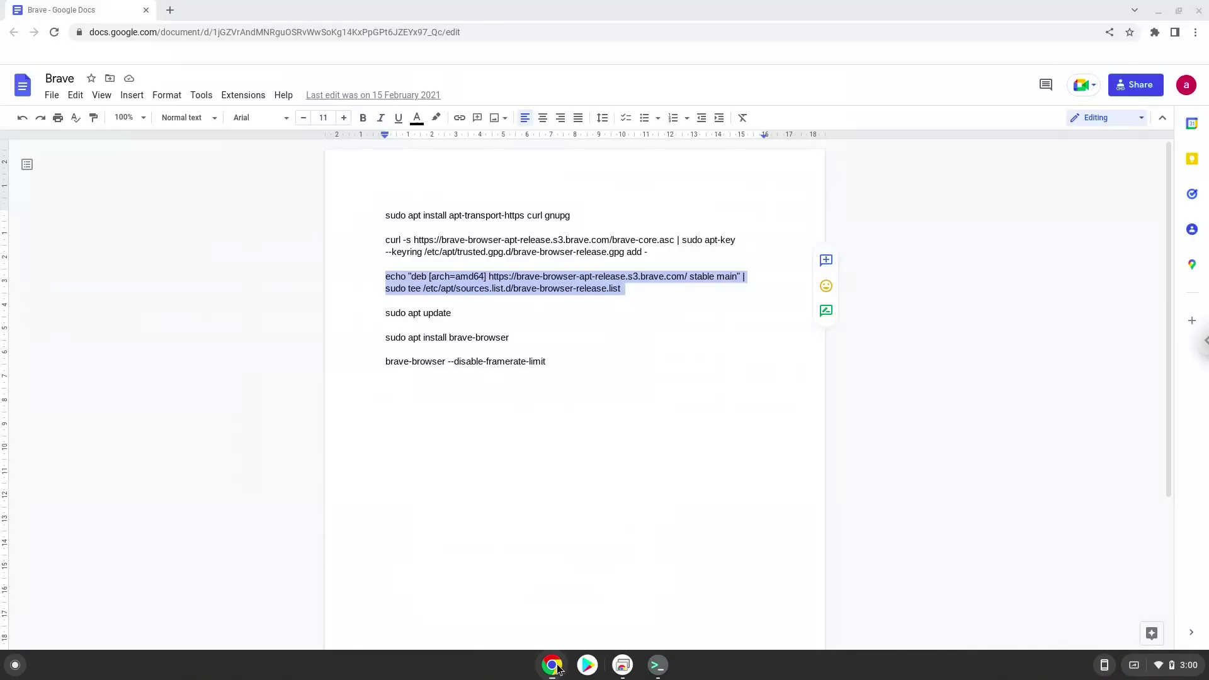
{"action": "triple_click", "coordinate": [400, 313]}
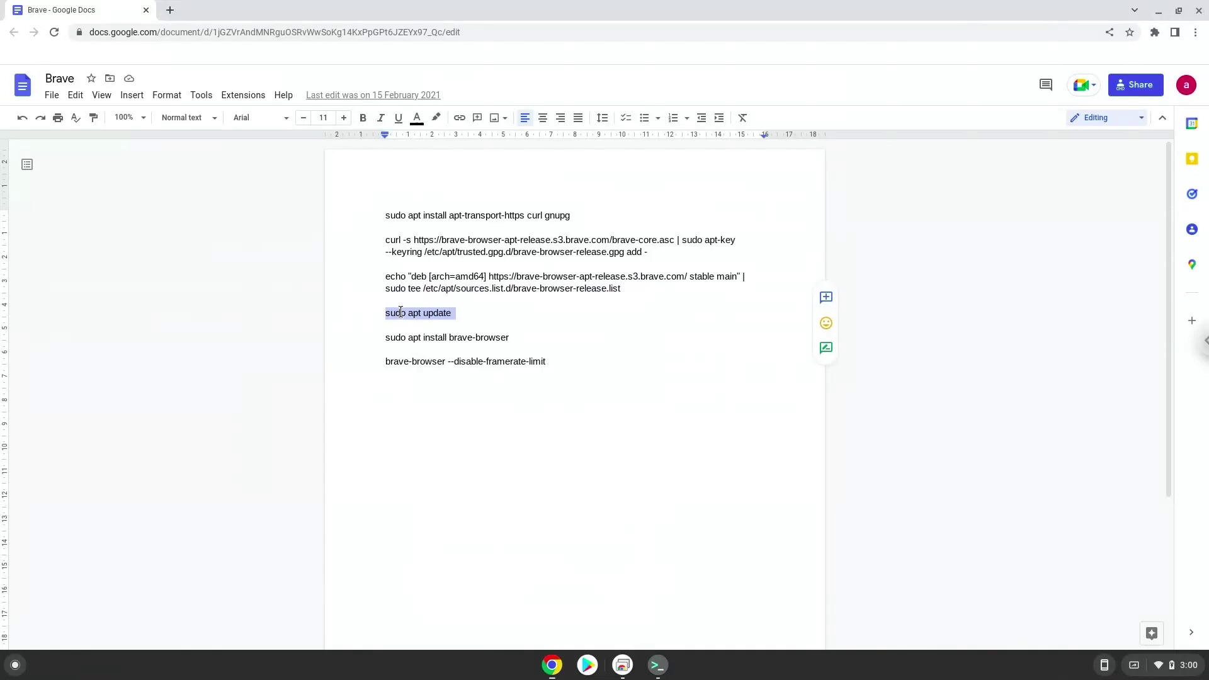
{"action": "right_click", "coordinate": [400, 313]}
{"action": "left_click", "coordinate": [431, 347]}
Paste and run 'sudo apt update' in Terminal, fetching the Brave repository index with the Debian sources
{"action": "left_click", "coordinate": [657, 664]}
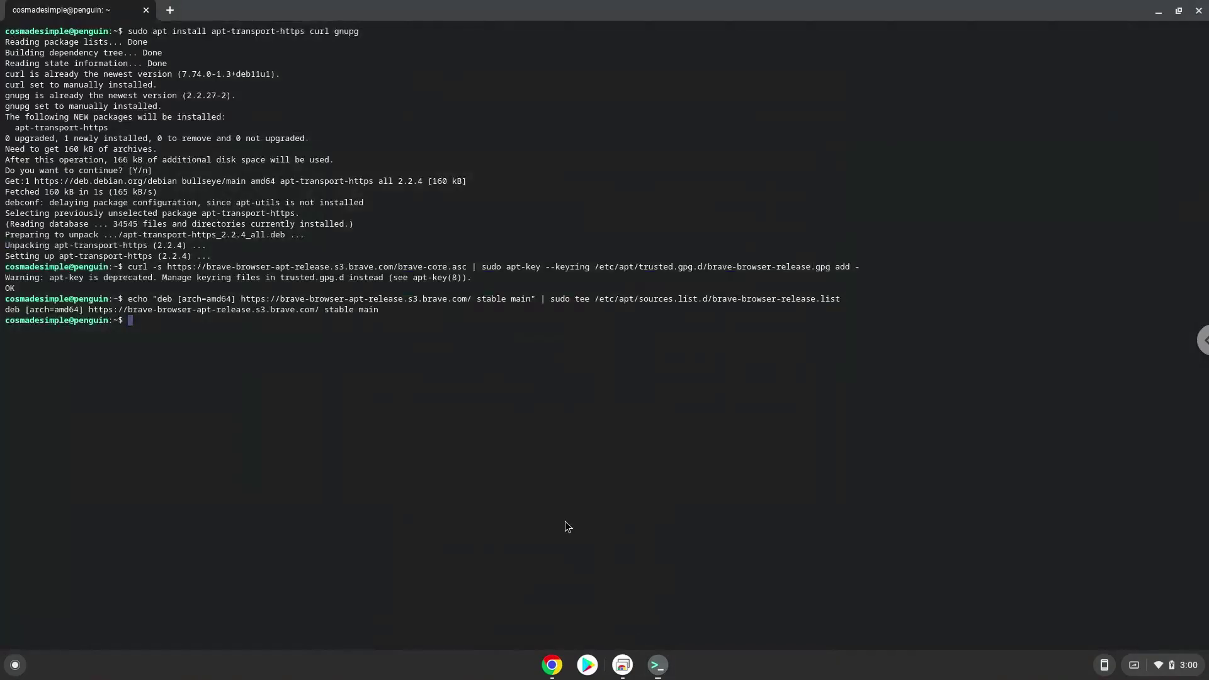
{"action": "key", "text": "ctrl+shift+v"}
{"action": "key", "text": "Return"}
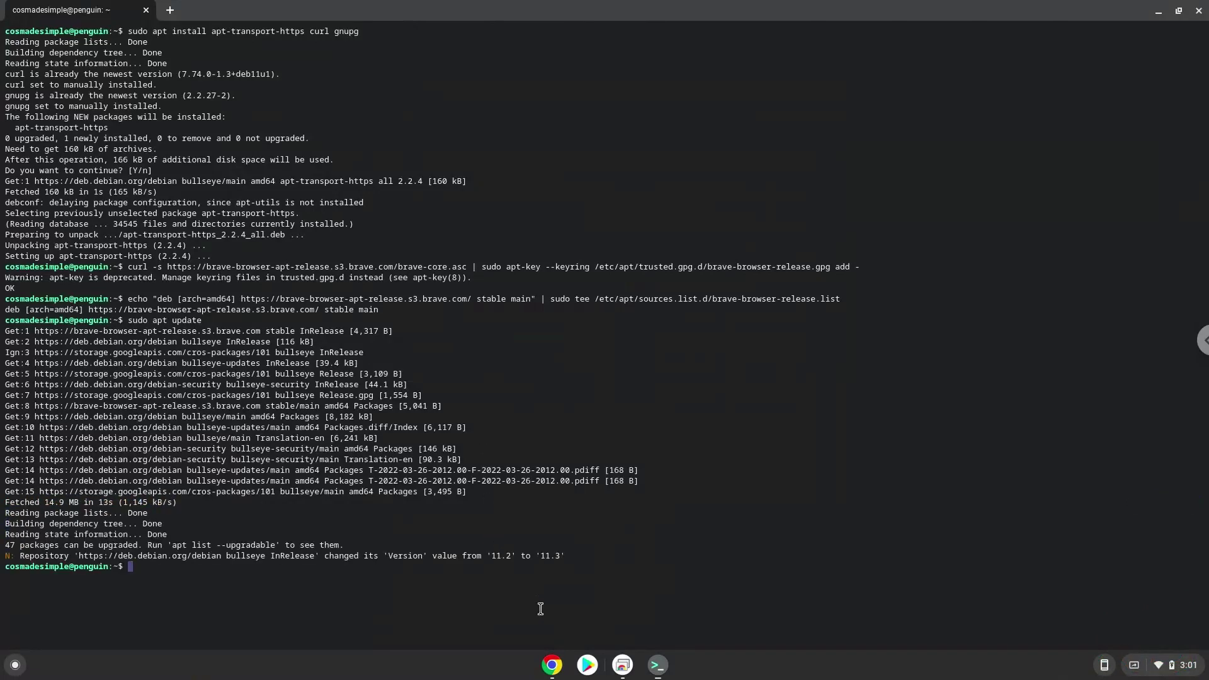
Copy the 'sudo apt install brave-browser' line from the Brave notes document
{"action": "left_click", "coordinate": [564, 667]}
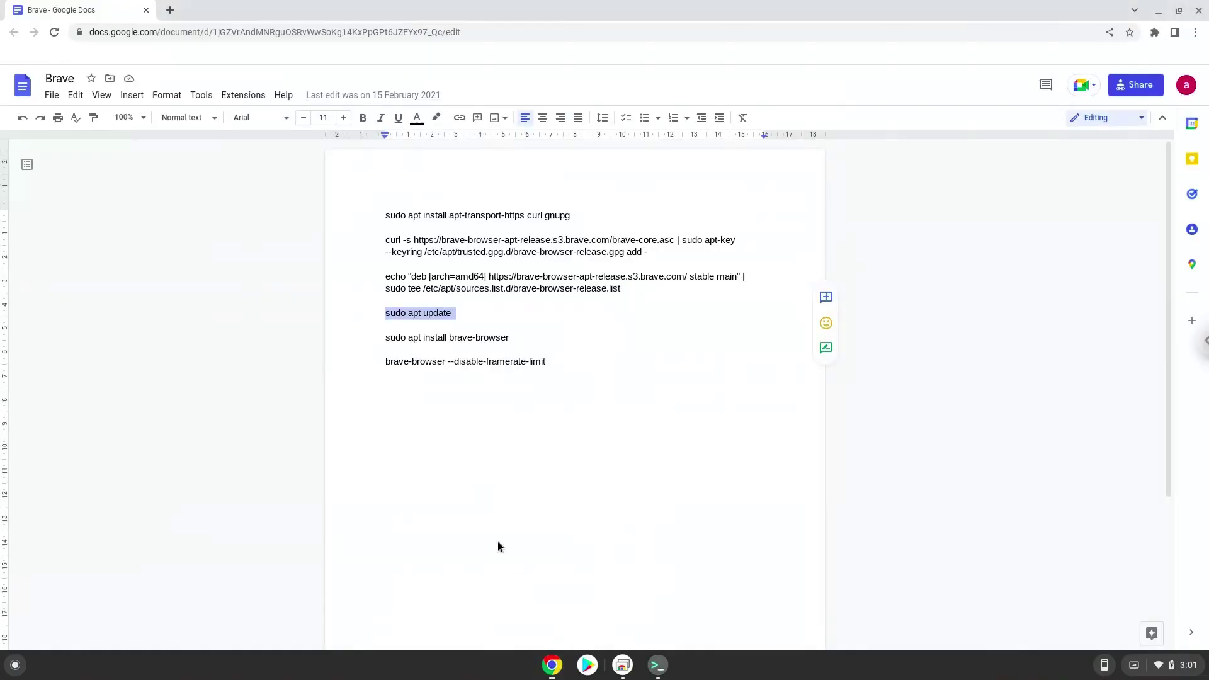
{"action": "triple_click", "coordinate": [444, 337]}
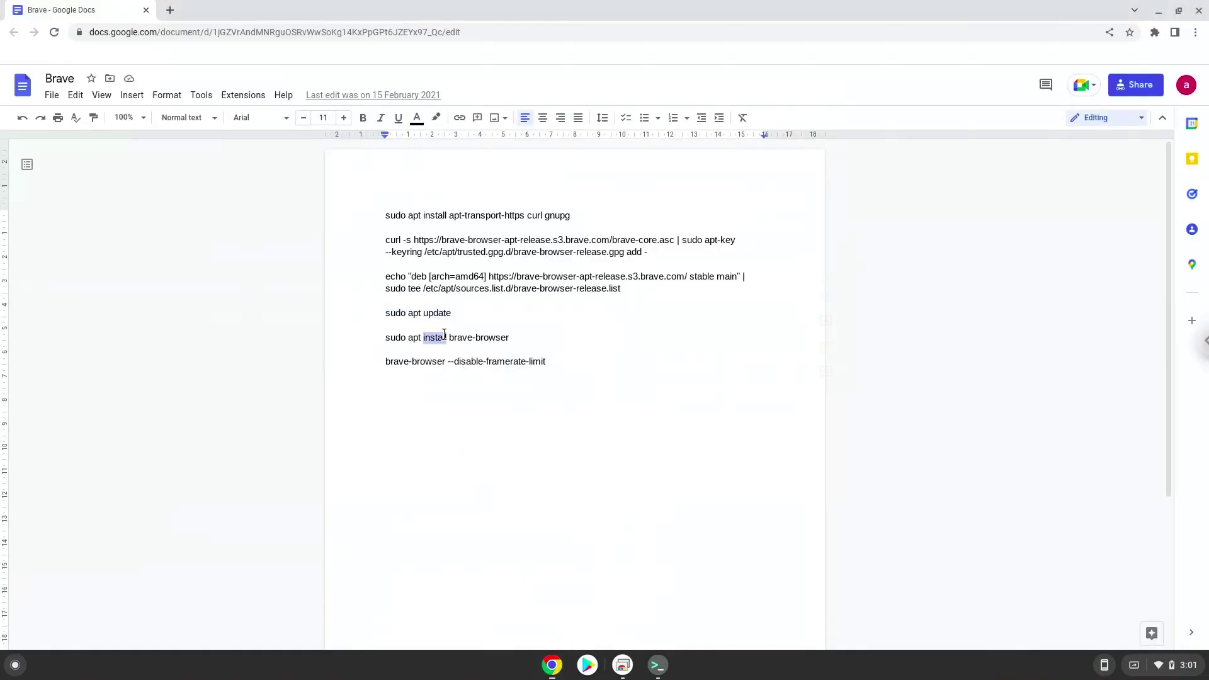
{"action": "right_click", "coordinate": [444, 338]}
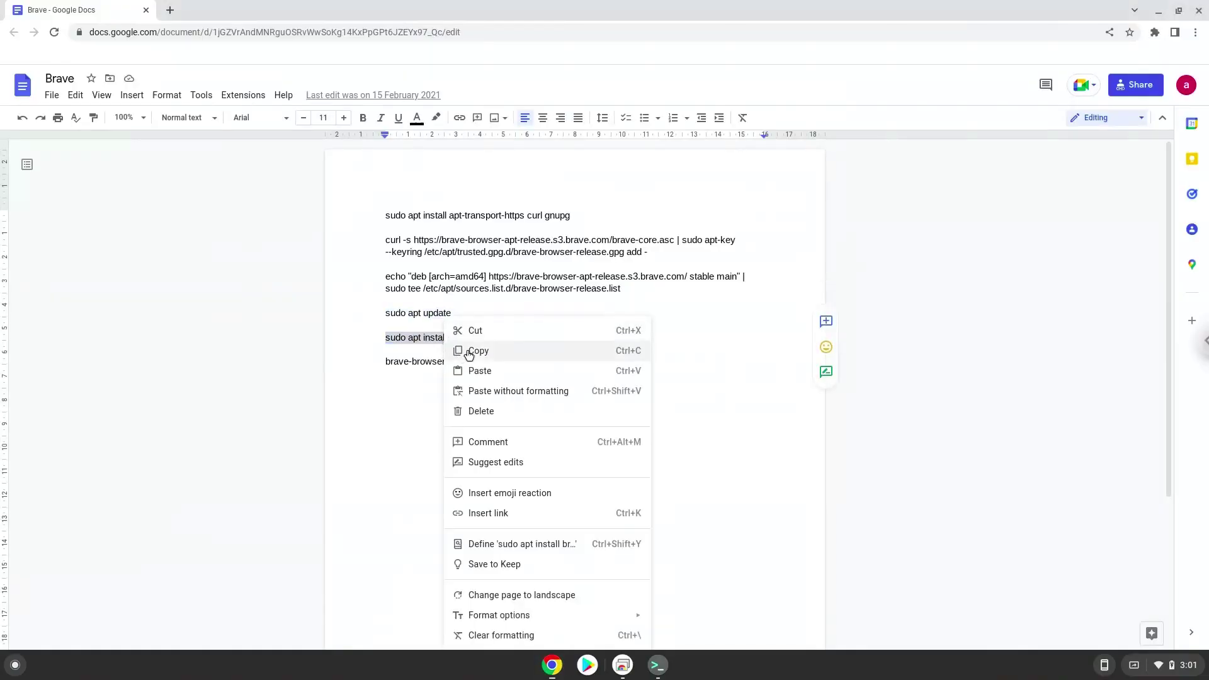
{"action": "left_click", "coordinate": [465, 350]}
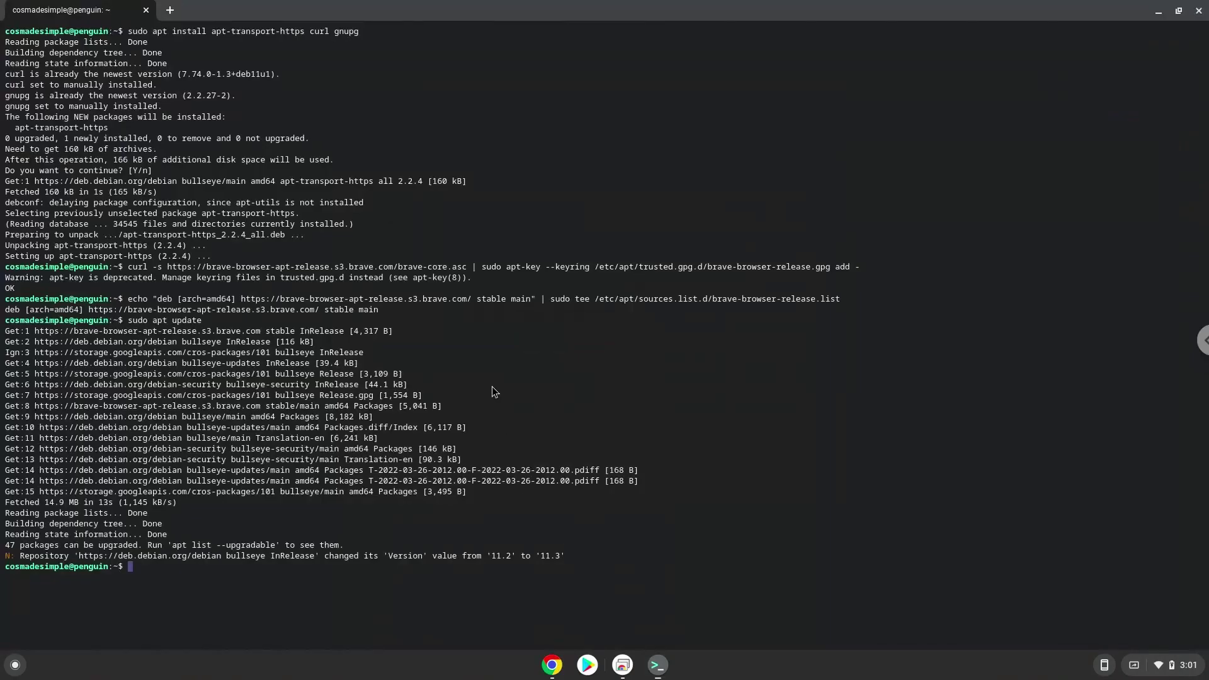
Paste and run 'sudo apt install brave-browser', confirming to install Brave 1.38.119
{"action": "left_click", "coordinate": [656, 665]}
{"action": "key", "text": "ctrl+shift+v"}
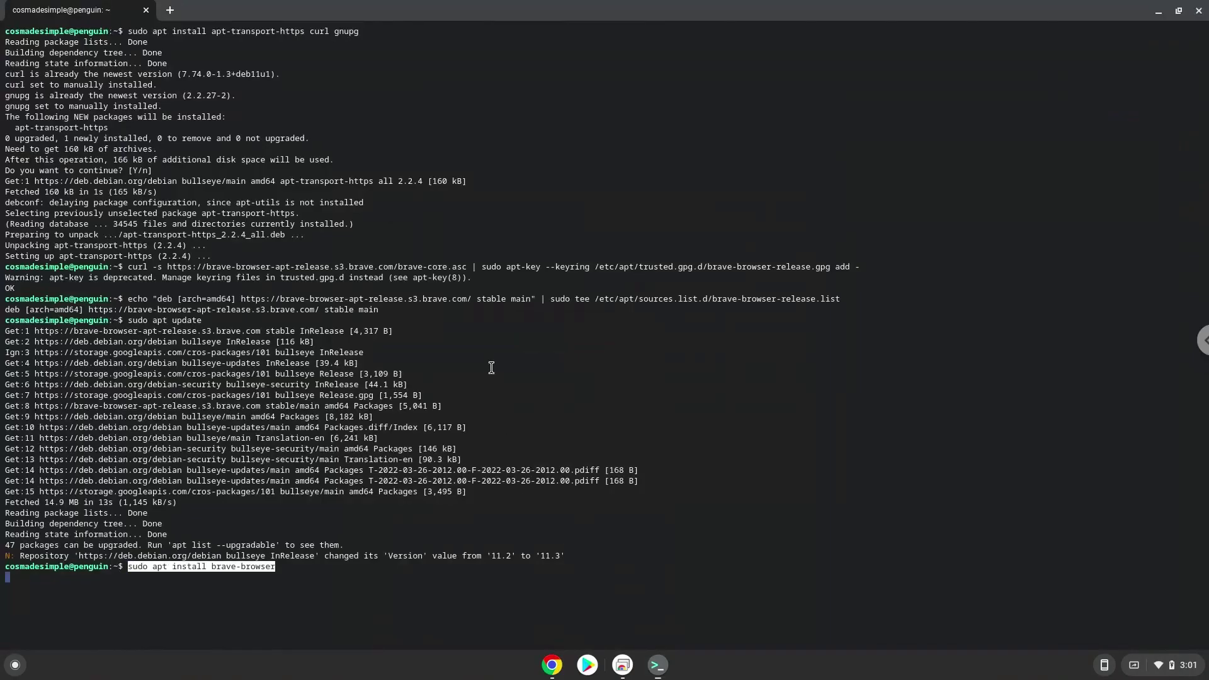
{"action": "key", "text": "Return"}
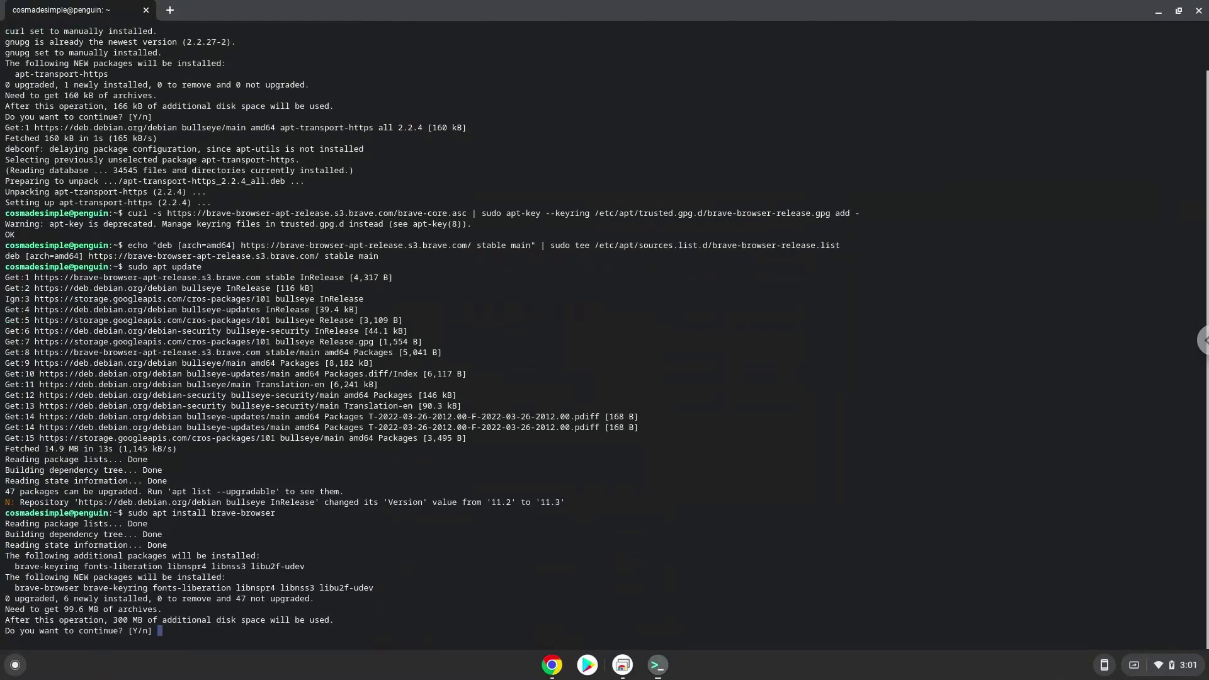
{"action": "key", "text": "Return"}
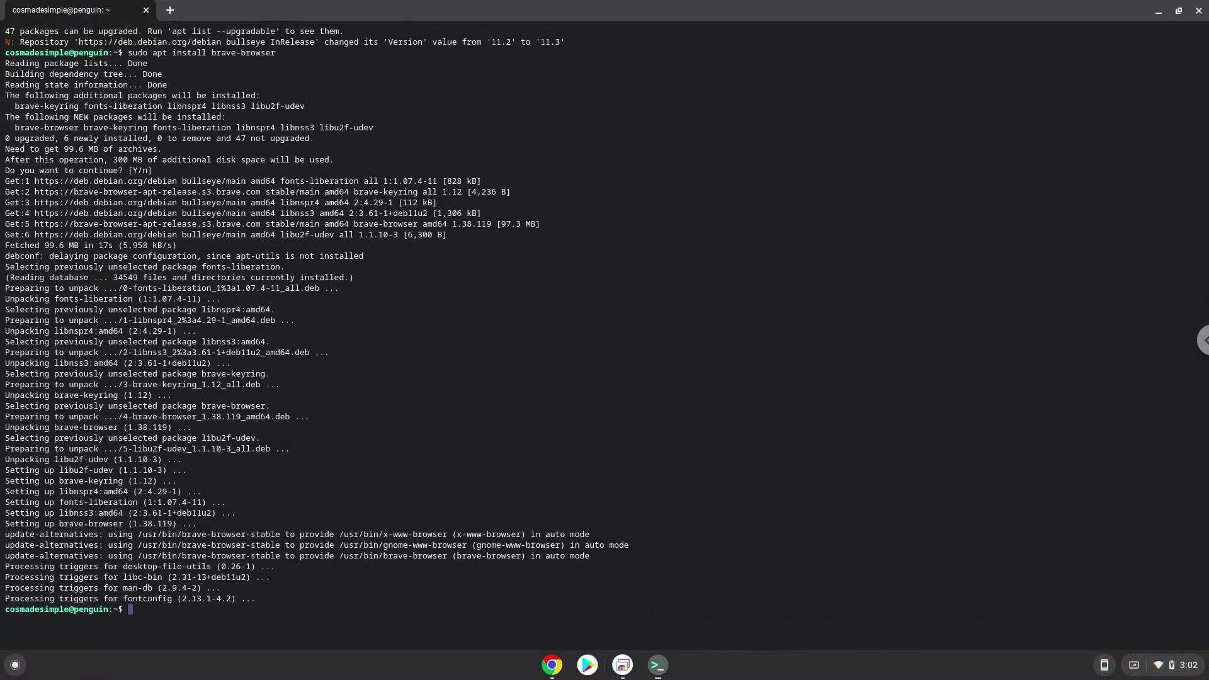
Copy the 'brave-browser --disable-framerate-limit' launch line from the notes document
{"action": "left_click", "coordinate": [550, 668]}
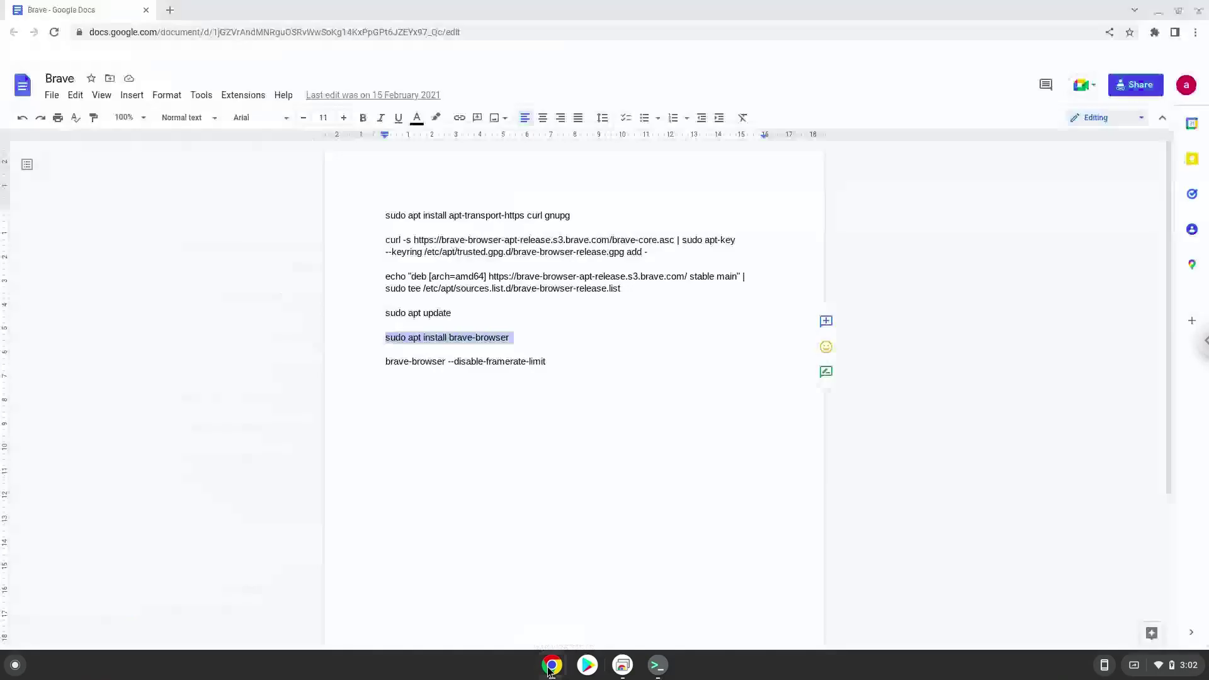
{"action": "triple_click", "coordinate": [464, 359]}
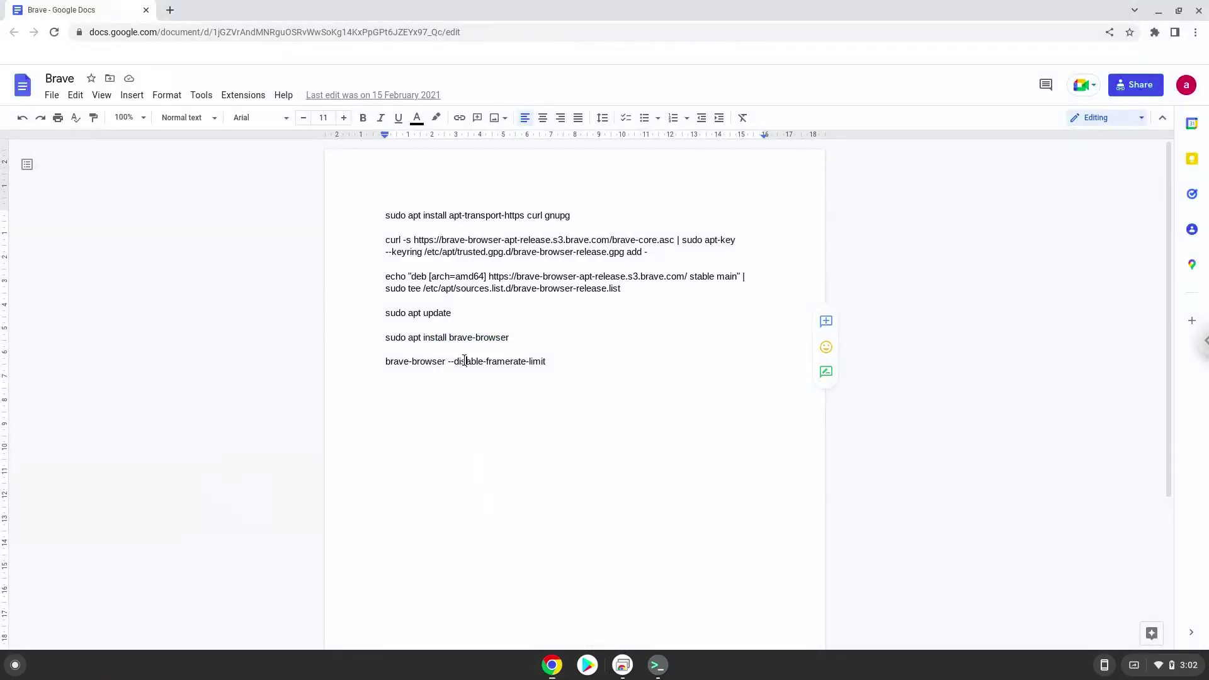
{"action": "right_click", "coordinate": [464, 359]}
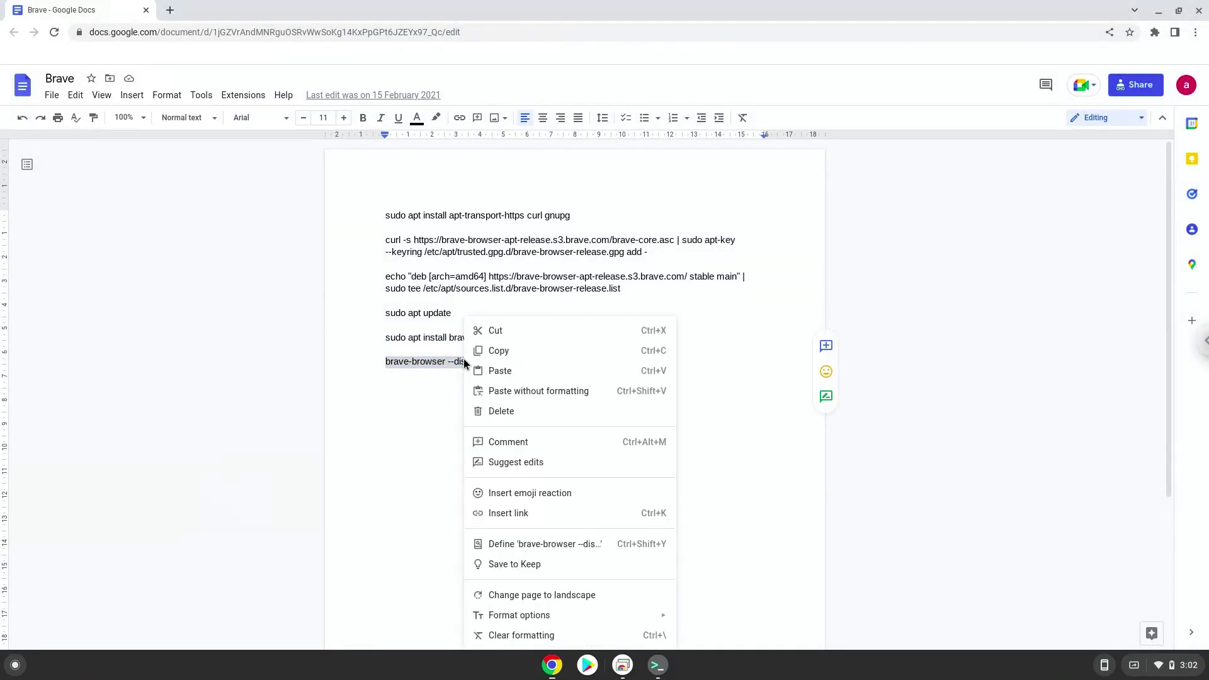
{"action": "left_click", "coordinate": [497, 350]}
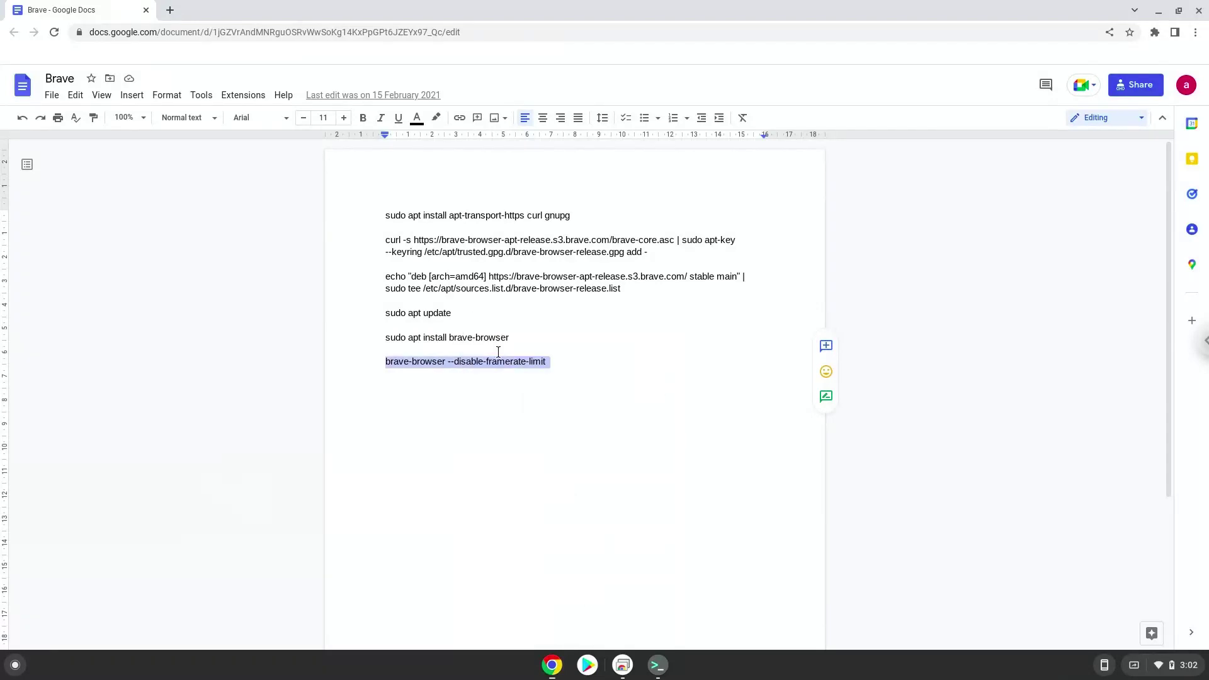
Run 'brave-browser --disable-framerate-limit' in the Terminal to launch Brave
{"action": "left_click", "coordinate": [657, 664]}
{"action": "right_click", "coordinate": [596, 486]}
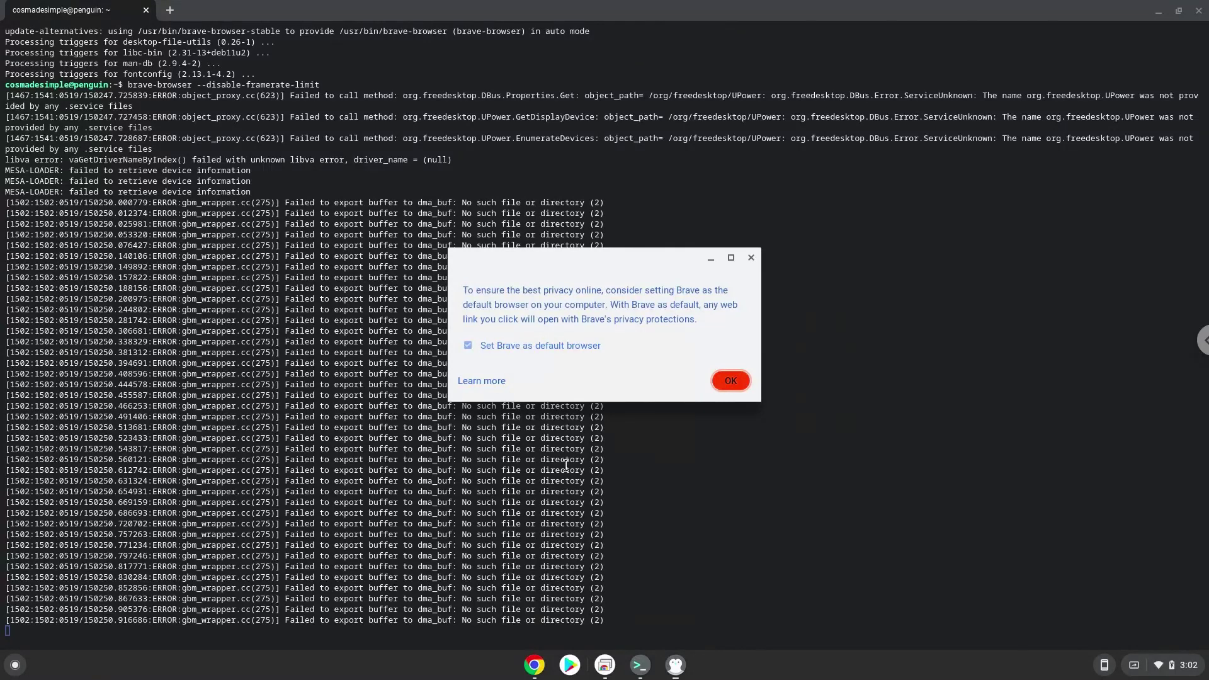
Accept Brave as the default browser, maximize its welcome page window, then close Brave
{"action": "left_click", "coordinate": [719, 381]}
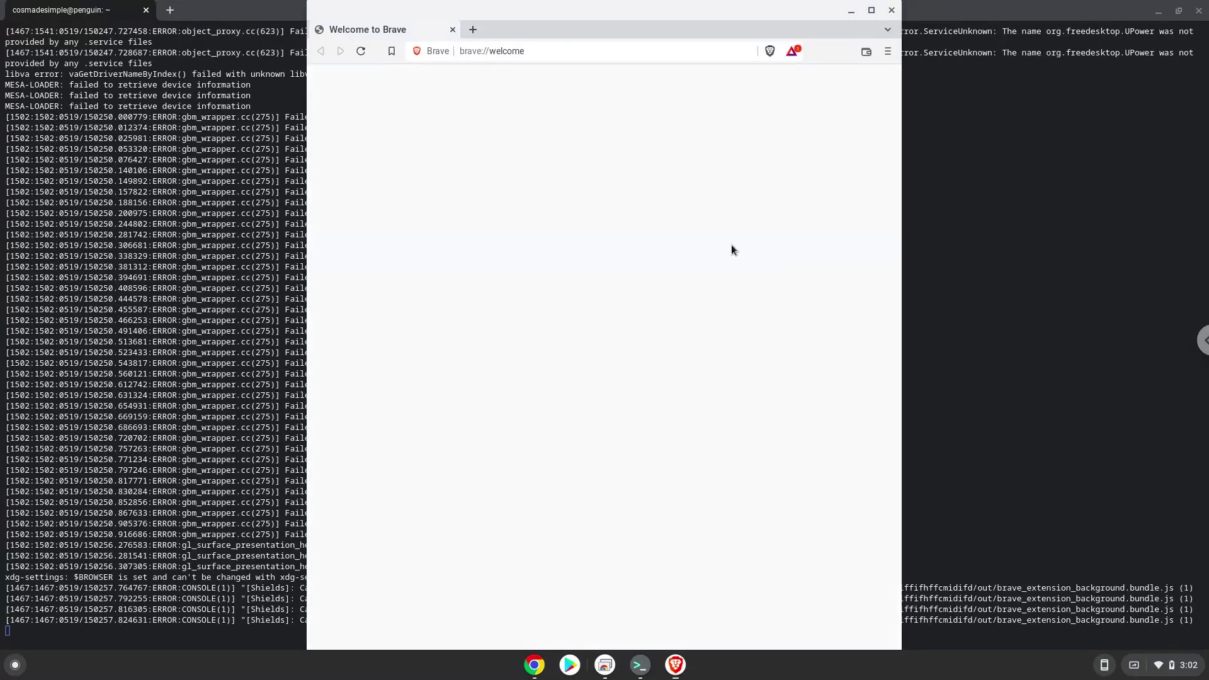
{"action": "double_click", "coordinate": [730, 9]}
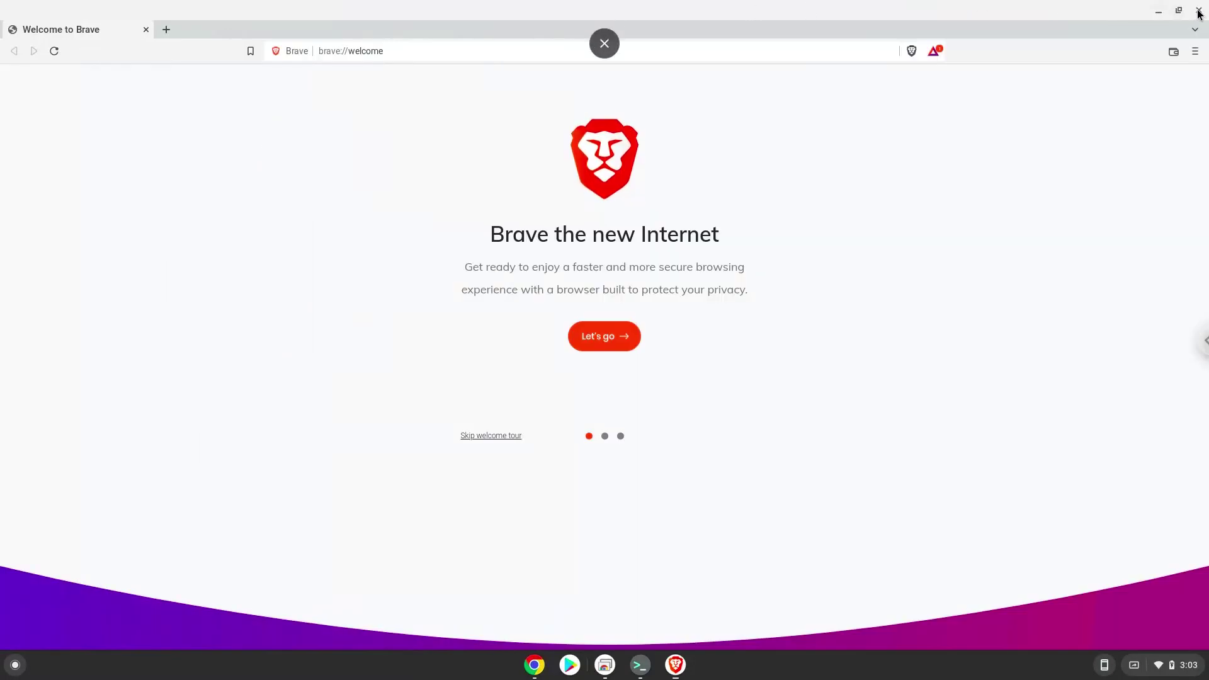
{"action": "left_click", "coordinate": [1199, 11]}
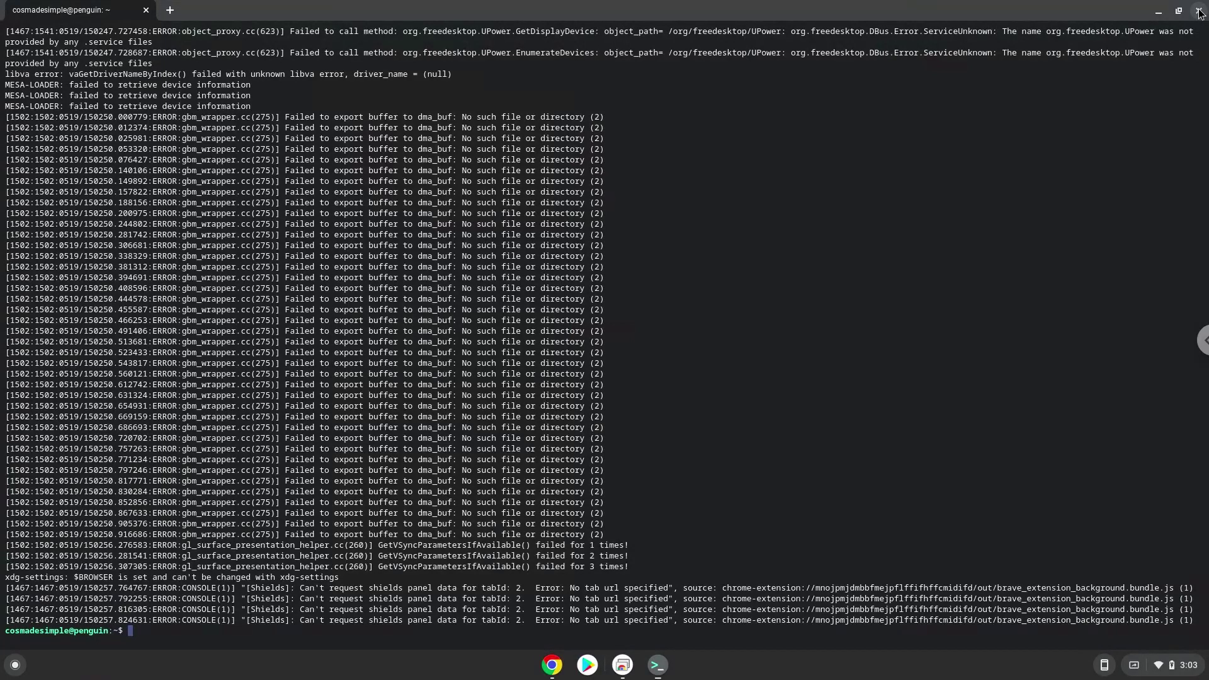
Close the Terminal, leaving it, and open the Linux apps folder in the full app launcher
{"action": "left_click", "coordinate": [1199, 12]}
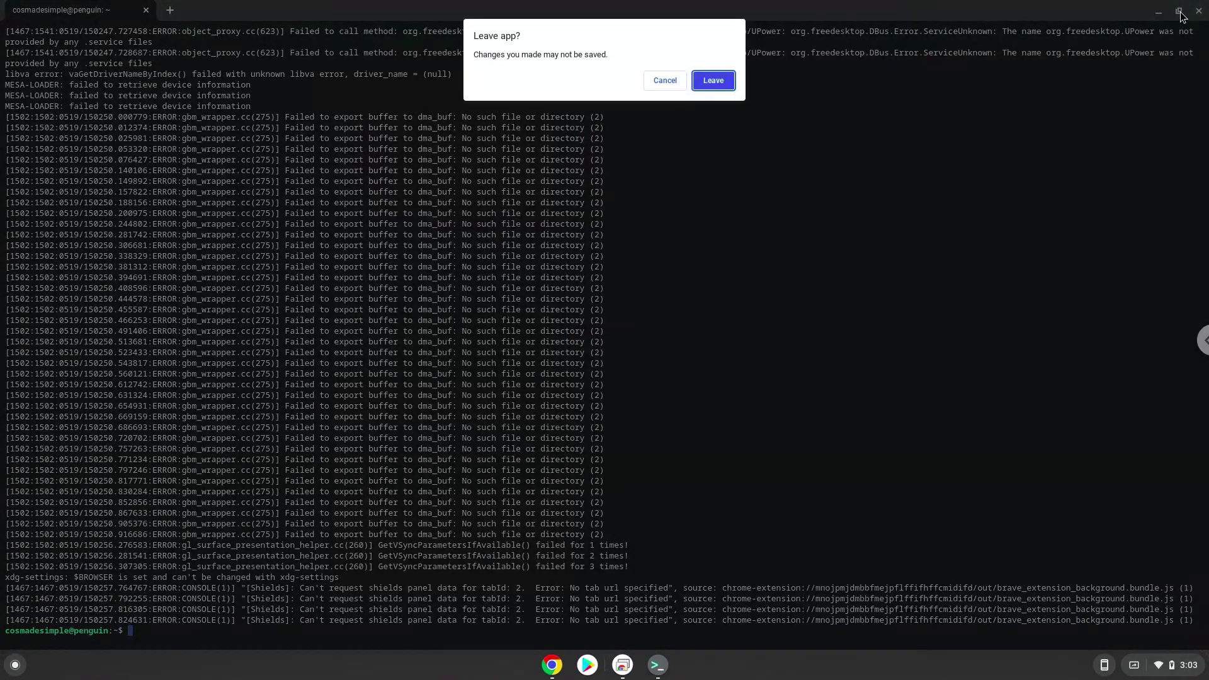
{"action": "left_click", "coordinate": [727, 85]}
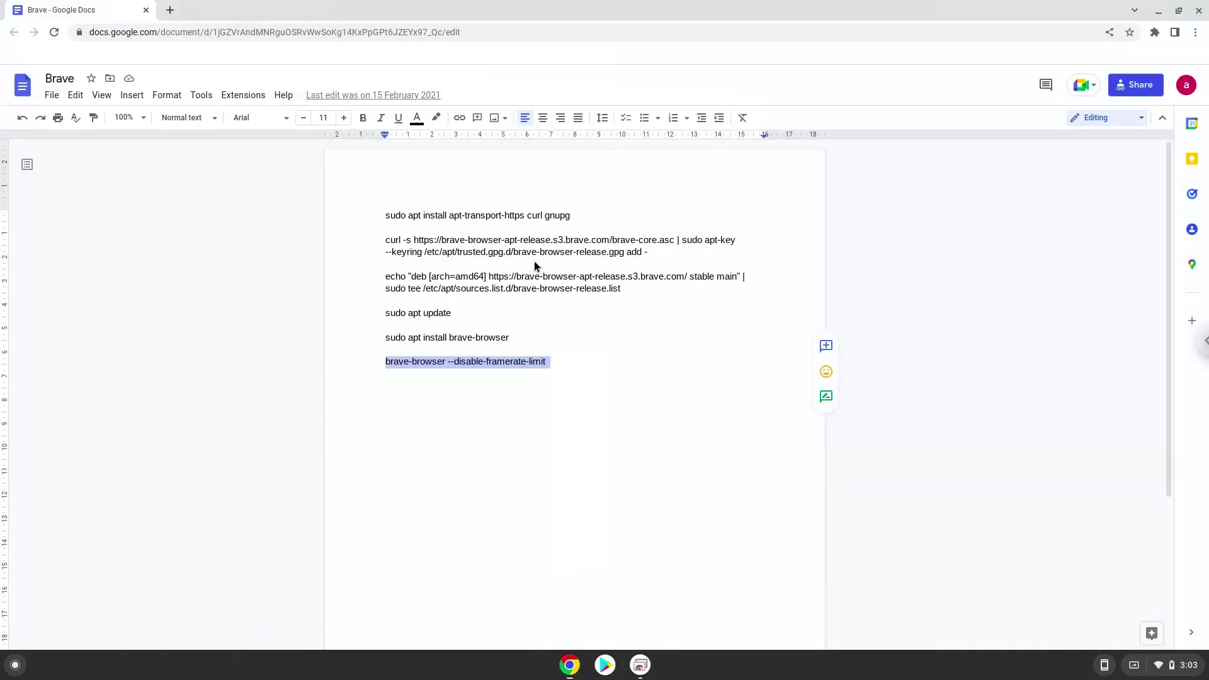
{"action": "left_click", "coordinate": [12, 669]}
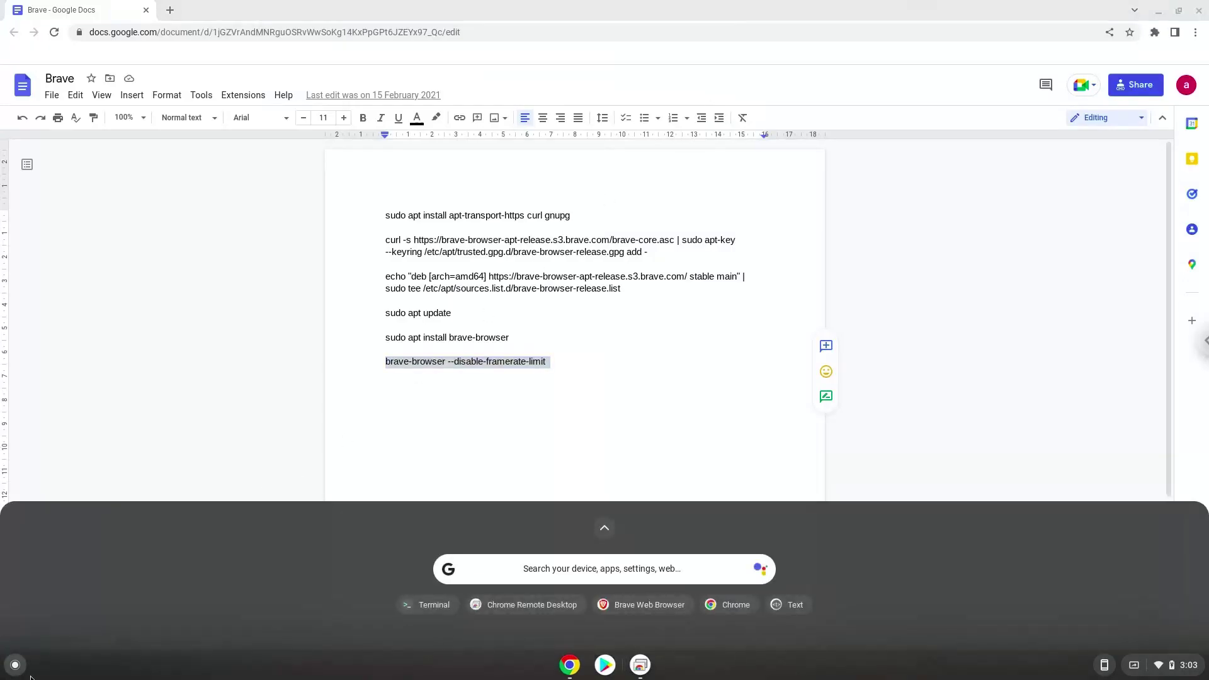
{"action": "left_click", "coordinate": [603, 532]}
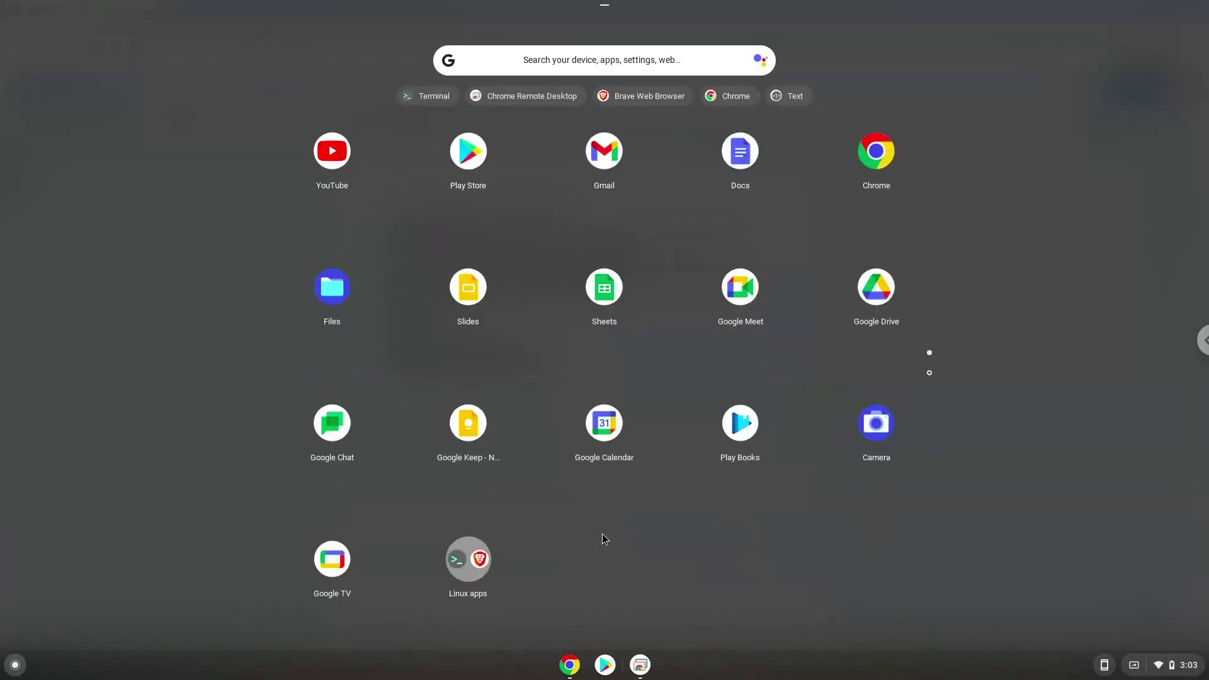
{"action": "left_click", "coordinate": [477, 566]}
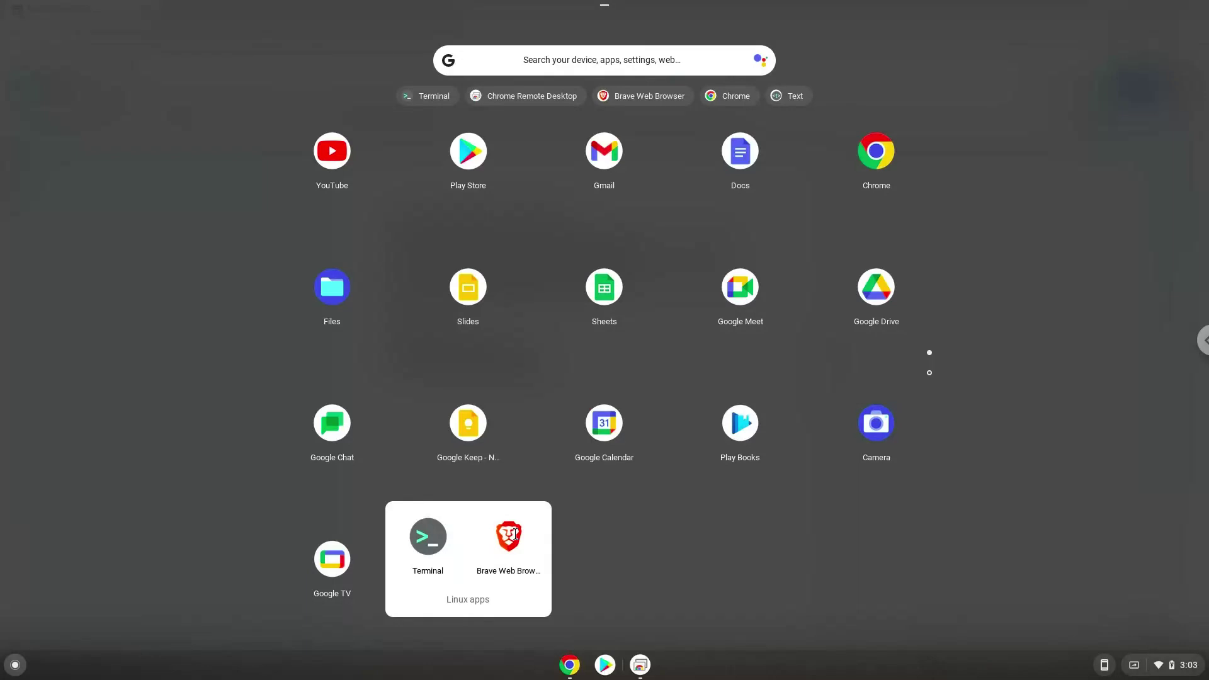
Launch Brave Web Browser from the Linux apps folder and go through its welcome tour to Done, skipping the bookmark import
{"action": "left_click", "coordinate": [511, 536]}
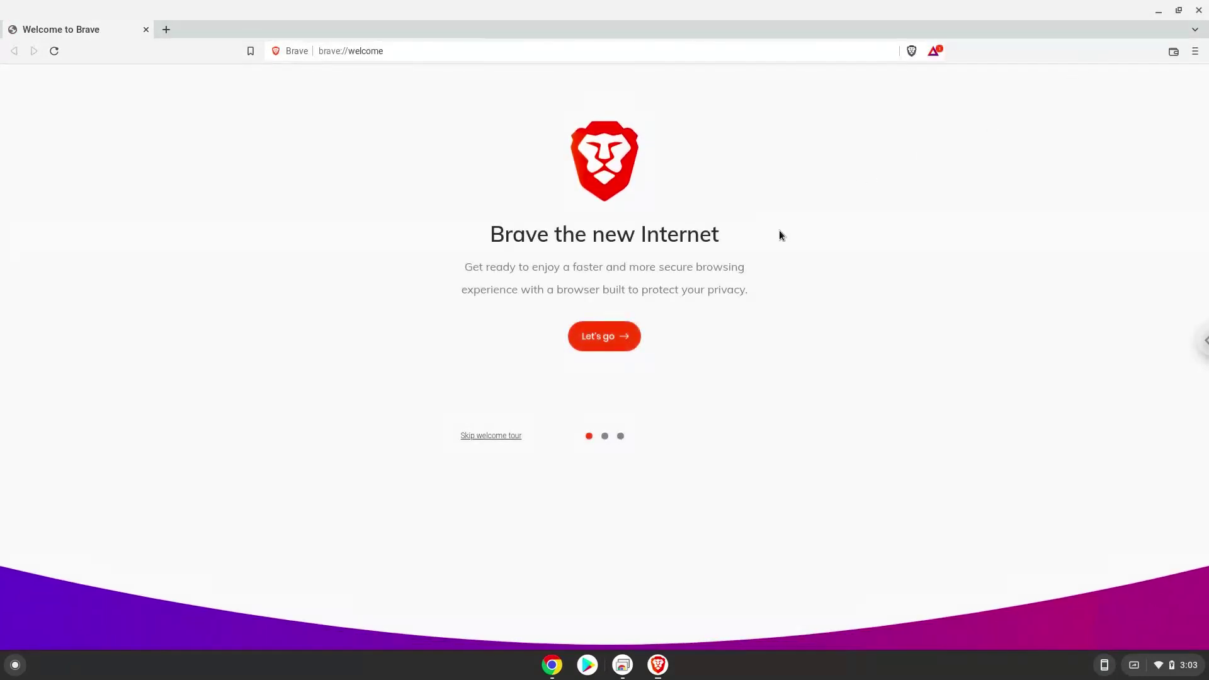
{"action": "left_click", "coordinate": [612, 336]}
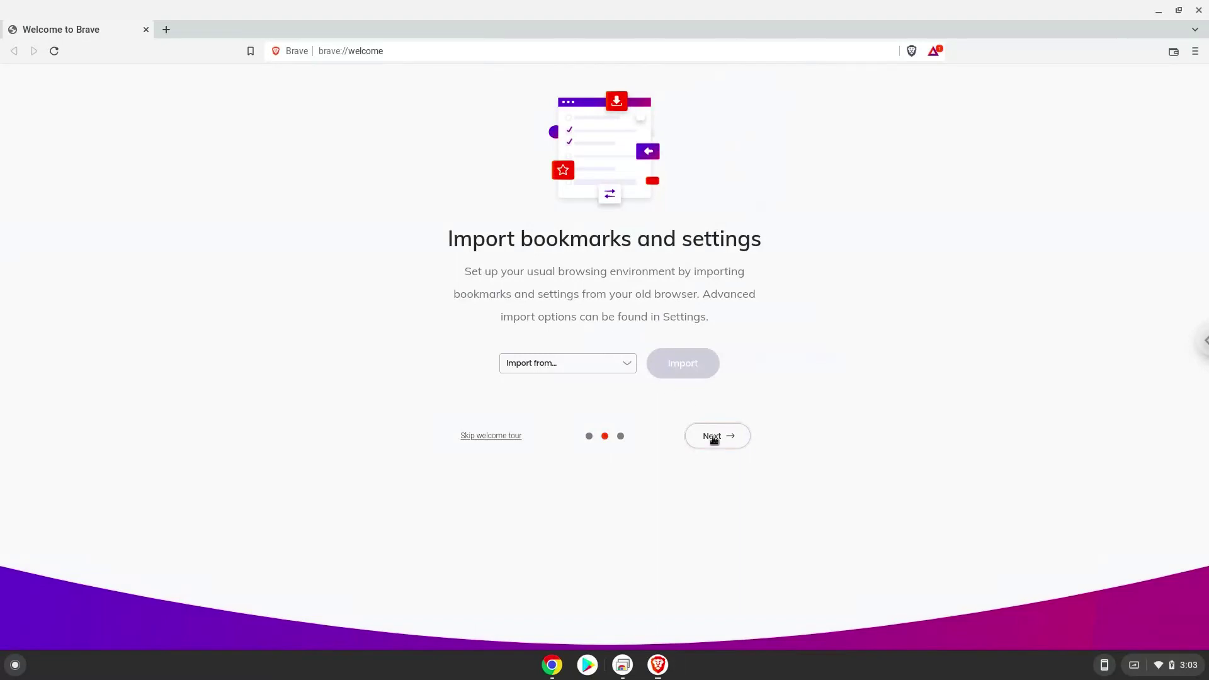
{"action": "left_click", "coordinate": [714, 437]}
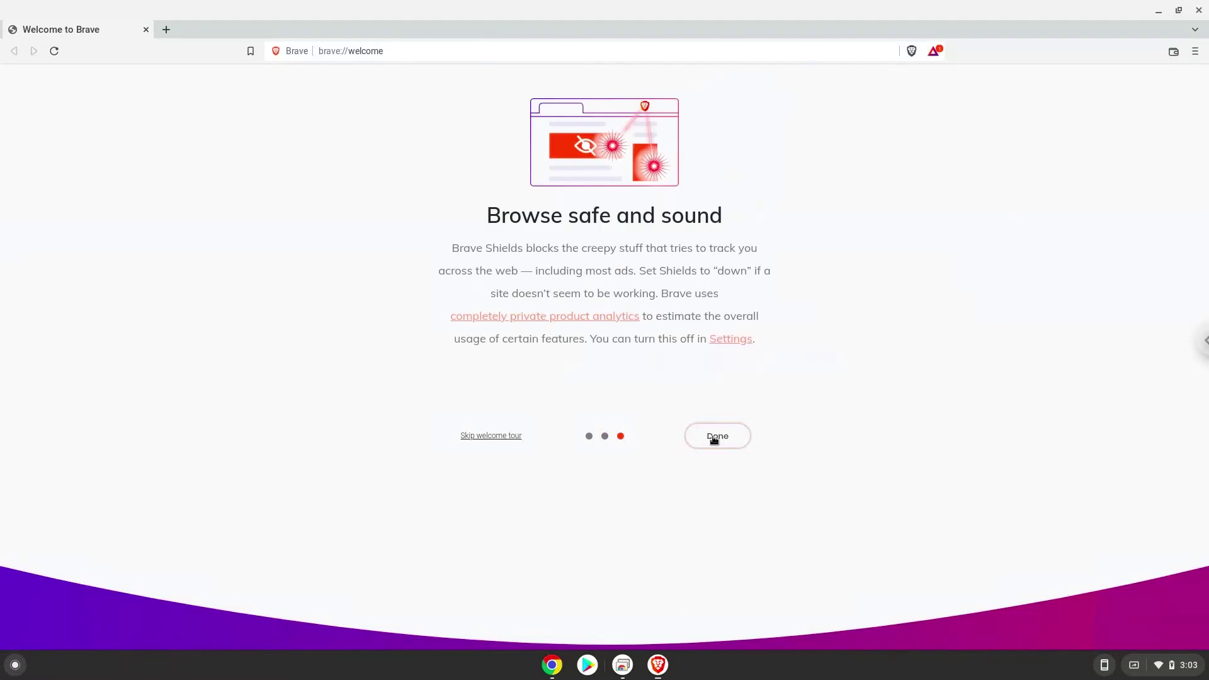
{"action": "left_click", "coordinate": [713, 437]}
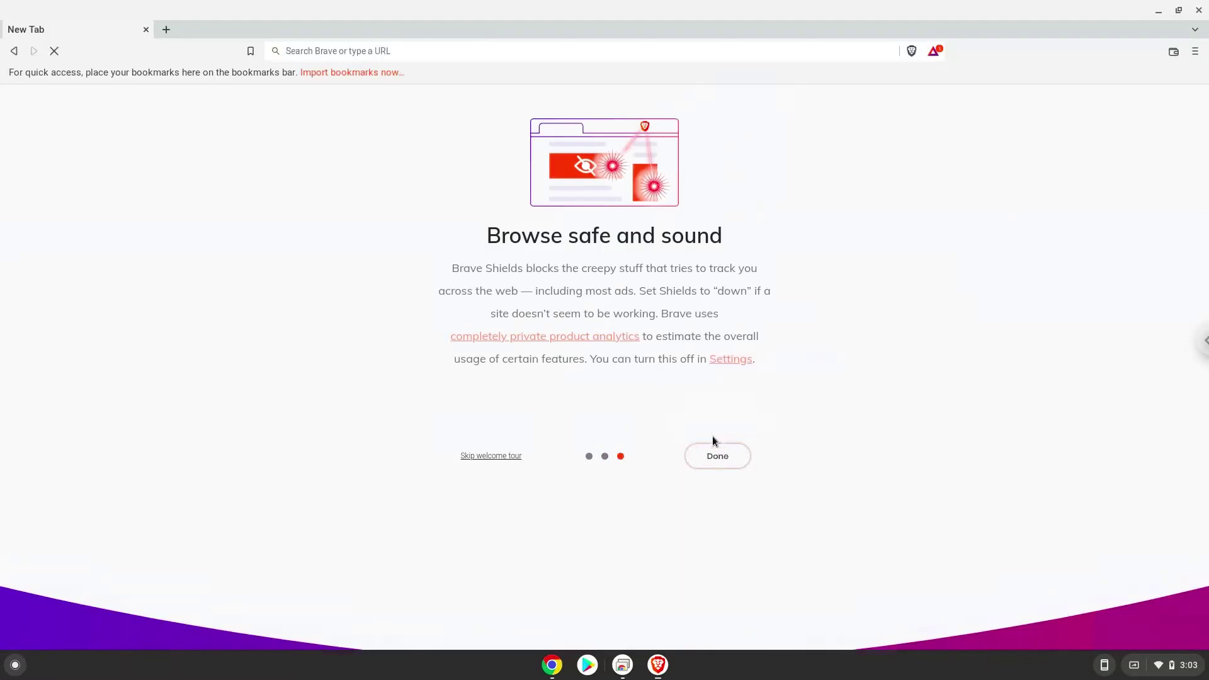